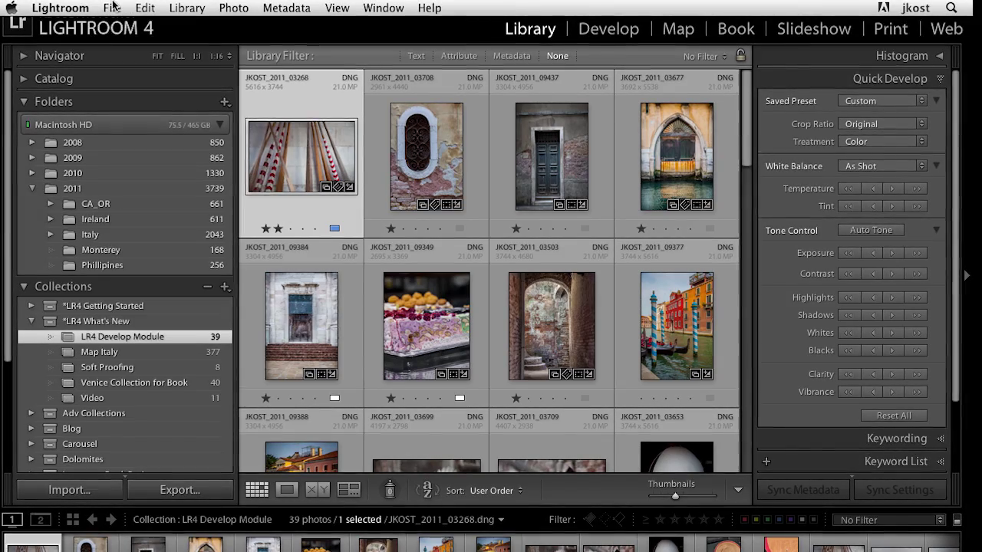
Step: Open the CopenhagenCatalog.lrcat catalog, relaunch Lightroom, and upgrade the catalog for Lightroom 4
{"action": "left_click", "coordinate": [112, 7]}
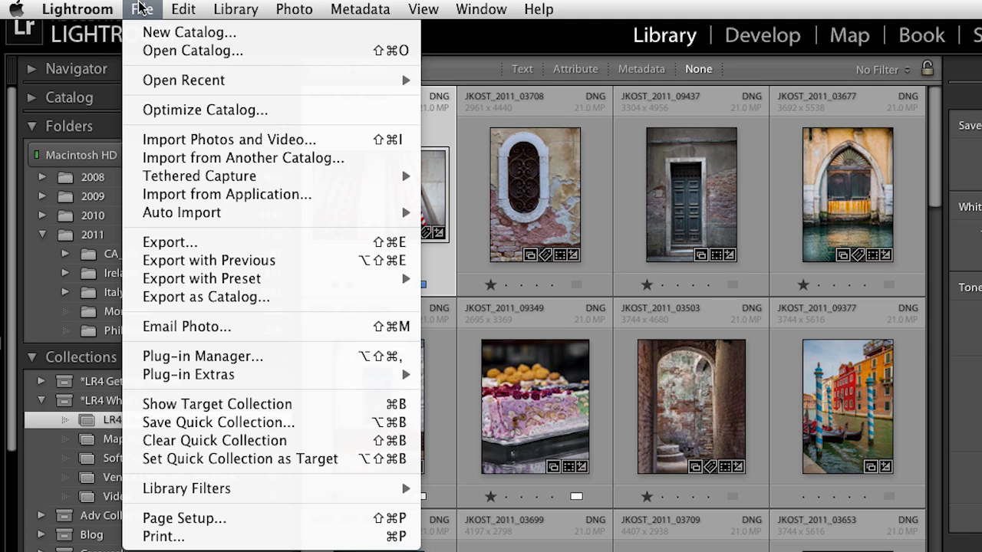
{"action": "left_click", "coordinate": [154, 50]}
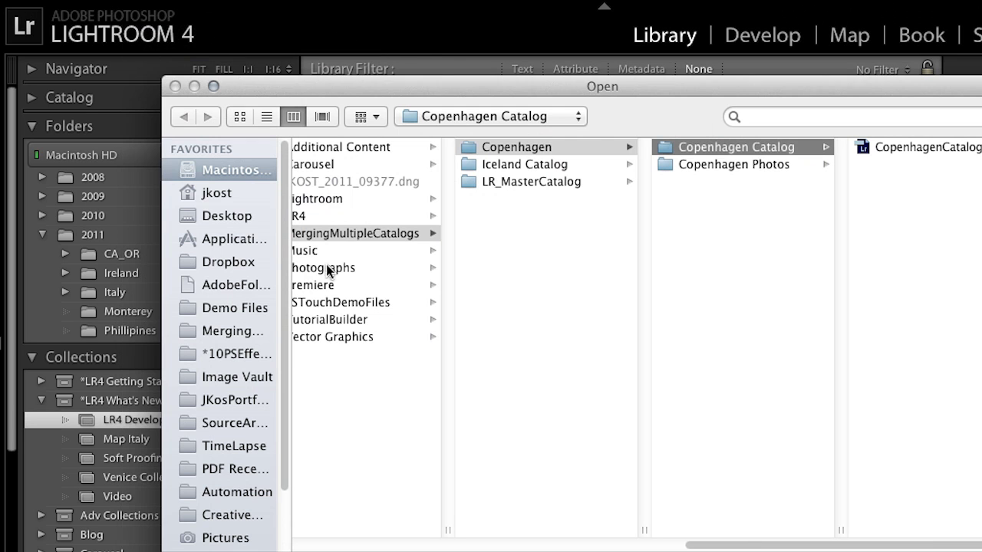
{"action": "left_click", "coordinate": [903, 147]}
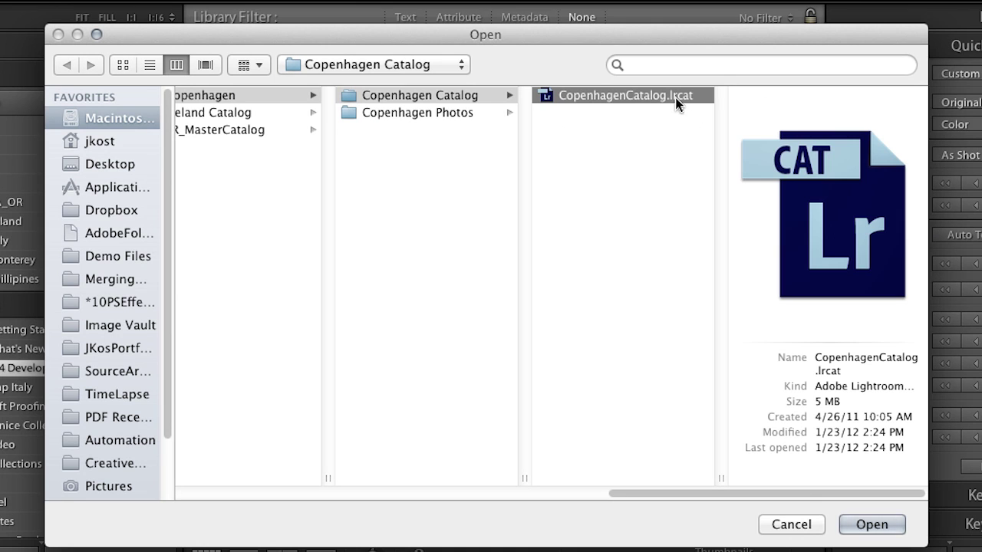
{"action": "left_click", "coordinate": [872, 525]}
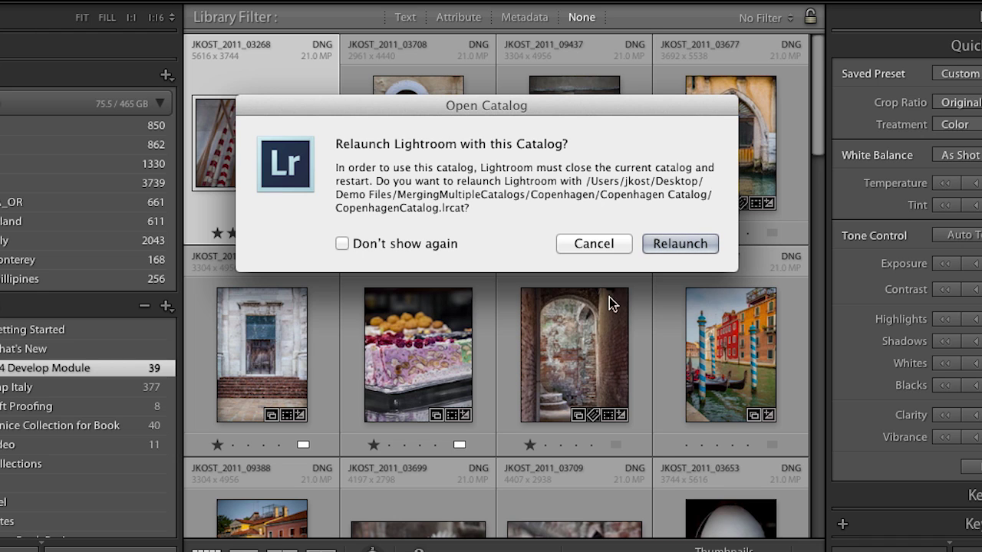
{"action": "left_click", "coordinate": [679, 244]}
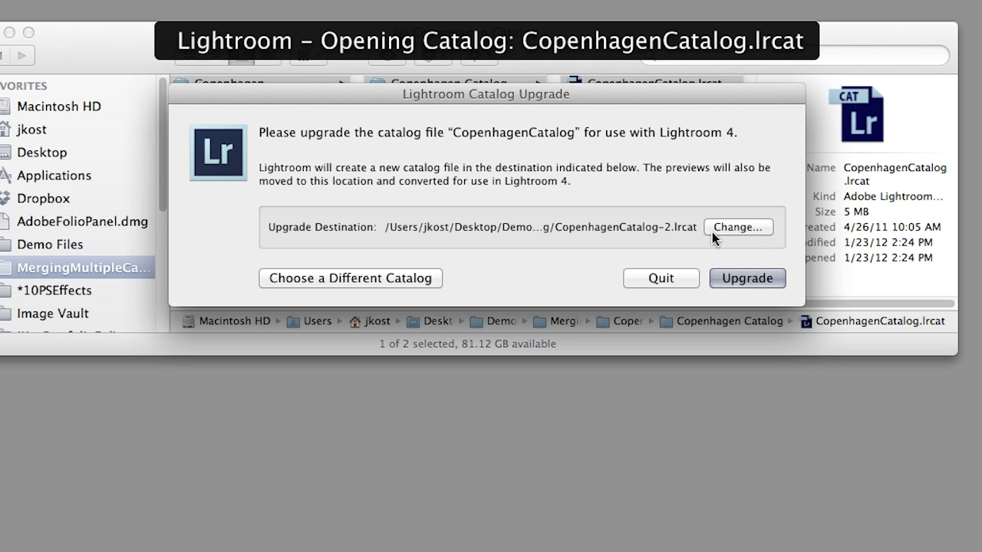
{"action": "left_click", "coordinate": [745, 278]}
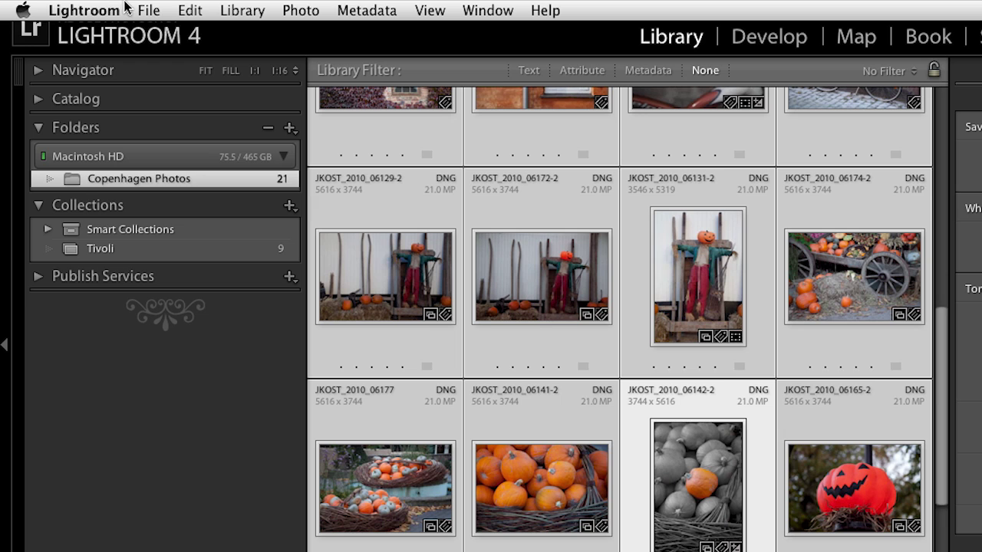
Step: Reopen the recent LR4MinCat.lrcat catalog and relaunch Lightroom with it
{"action": "left_click", "coordinate": [117, 9]}
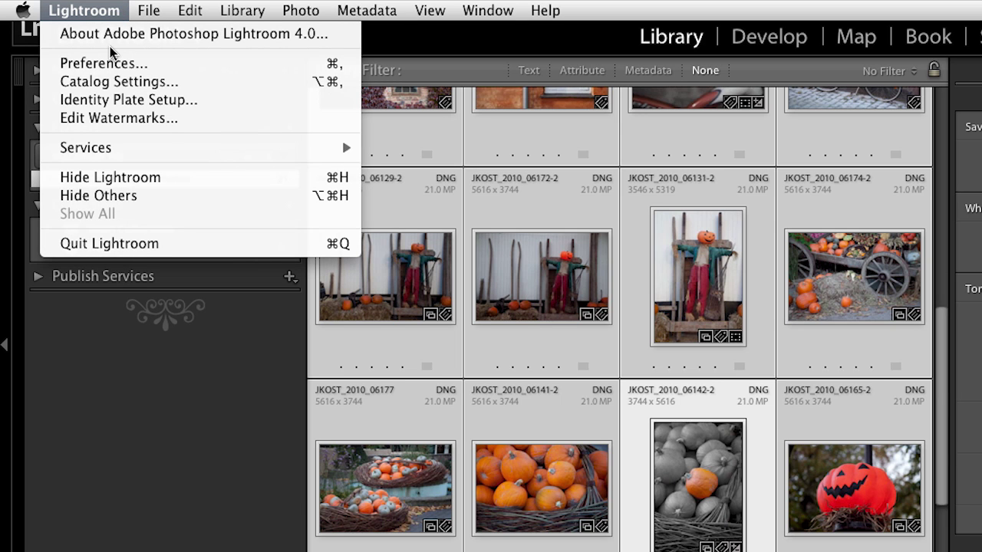
{"action": "mouse_move", "coordinate": [143, 8]}
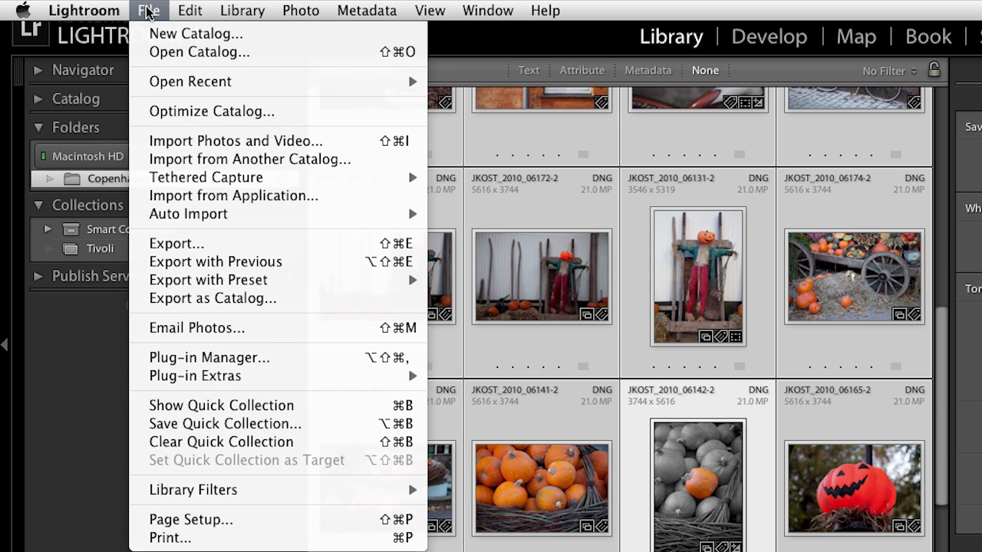
{"action": "mouse_move", "coordinate": [184, 83]}
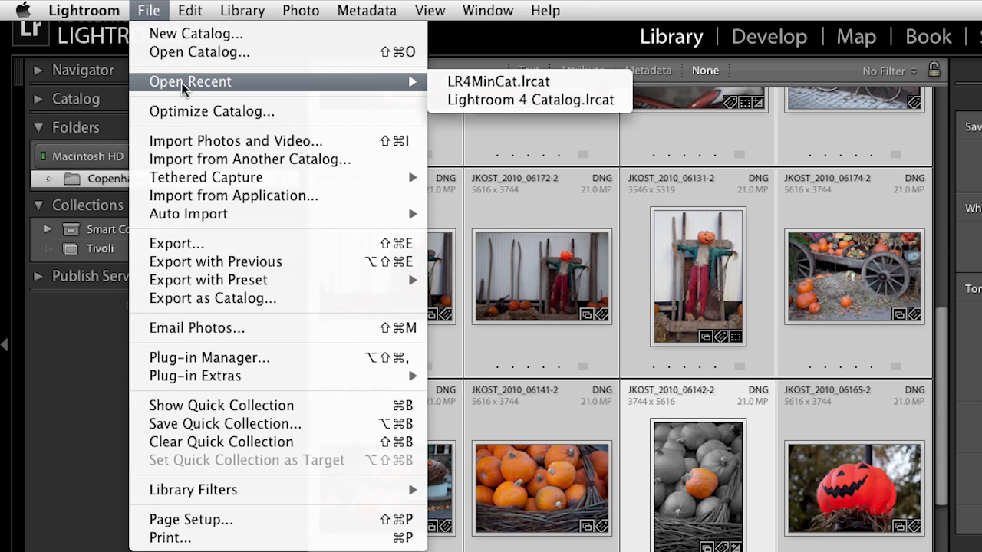
{"action": "left_click", "coordinate": [486, 82]}
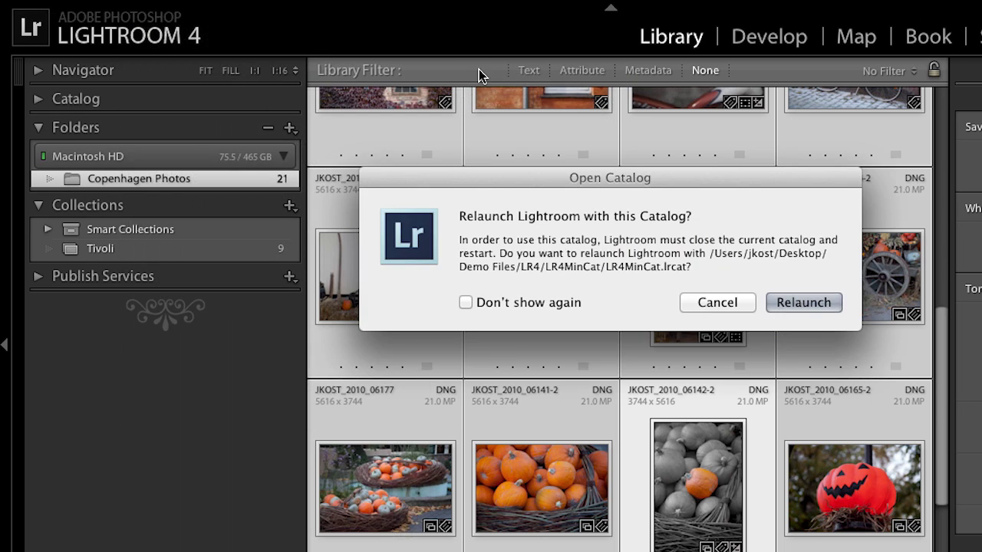
{"action": "left_click", "coordinate": [802, 303]}
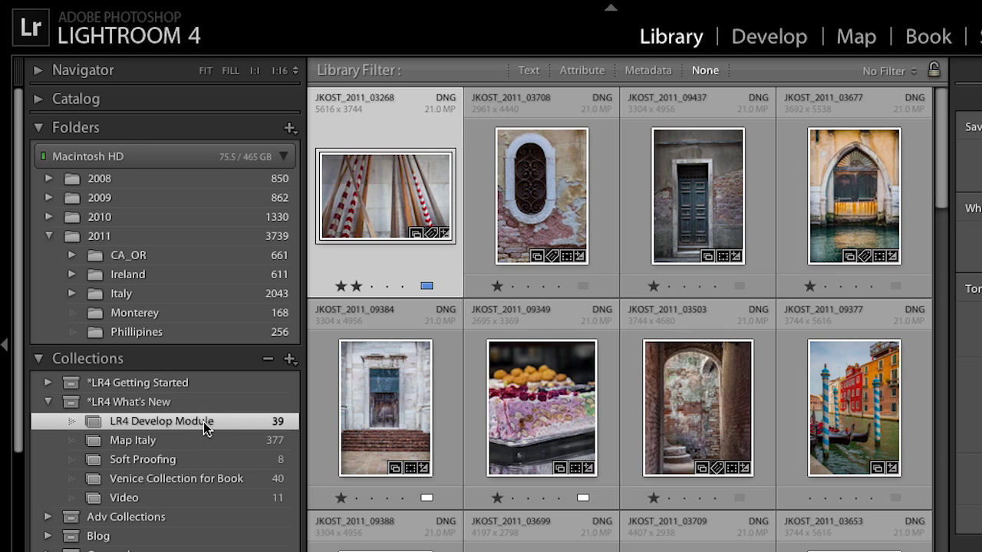
Step: Open the oars photo in Develop and view its Camera Calibration process version options, currently 2010
{"action": "left_click", "coordinate": [782, 39]}
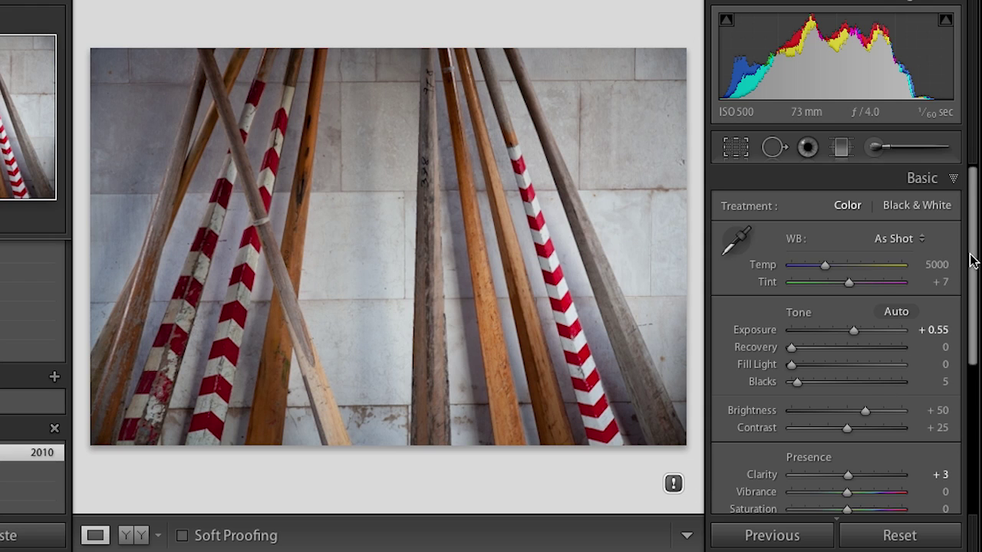
{"action": "left_click_drag", "start_coordinate": [971, 261], "coordinate": [971, 452]}
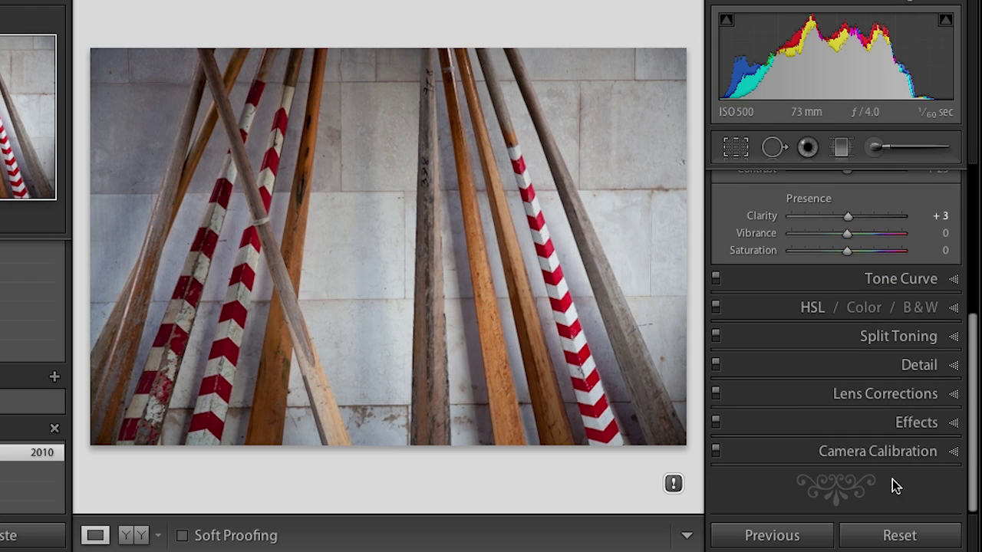
{"action": "left_click", "coordinate": [860, 452]}
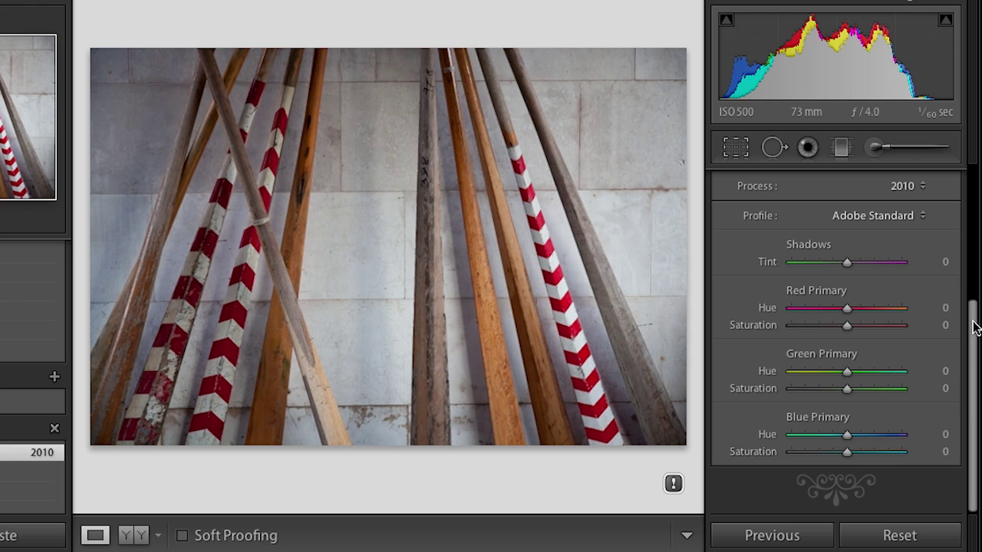
{"action": "left_click_drag", "start_coordinate": [974, 326], "coordinate": [972, 302]}
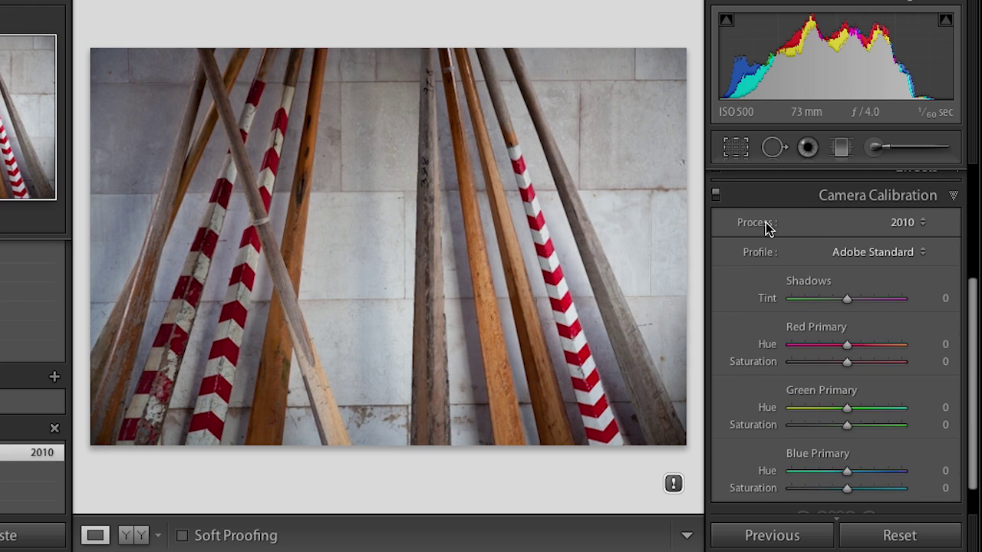
{"action": "left_click", "coordinate": [909, 223]}
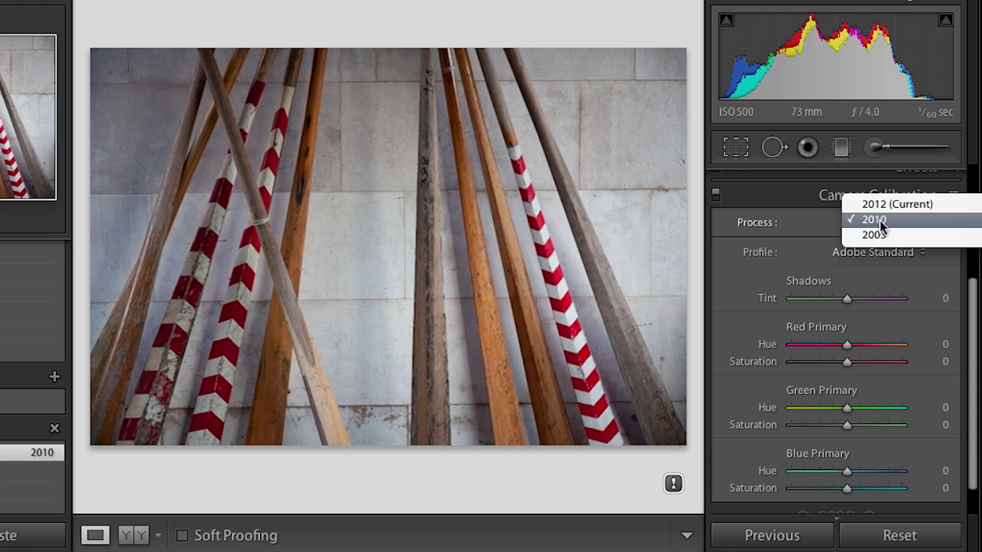
Step: Update the oars photo from Process 2010 to 2012 (Current), keeping the Adobe Standard profile
{"action": "left_click", "coordinate": [797, 222]}
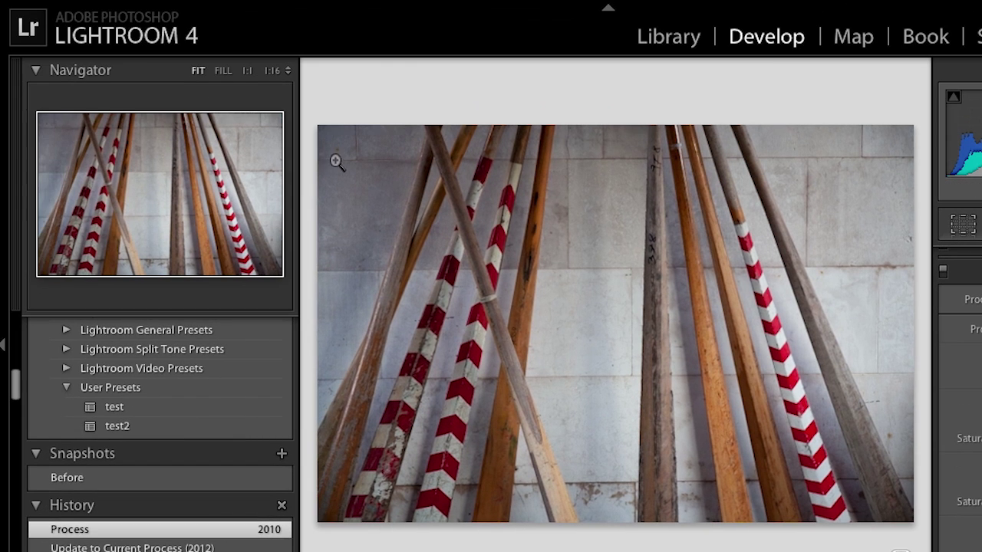
{"action": "left_click", "coordinate": [368, 11]}
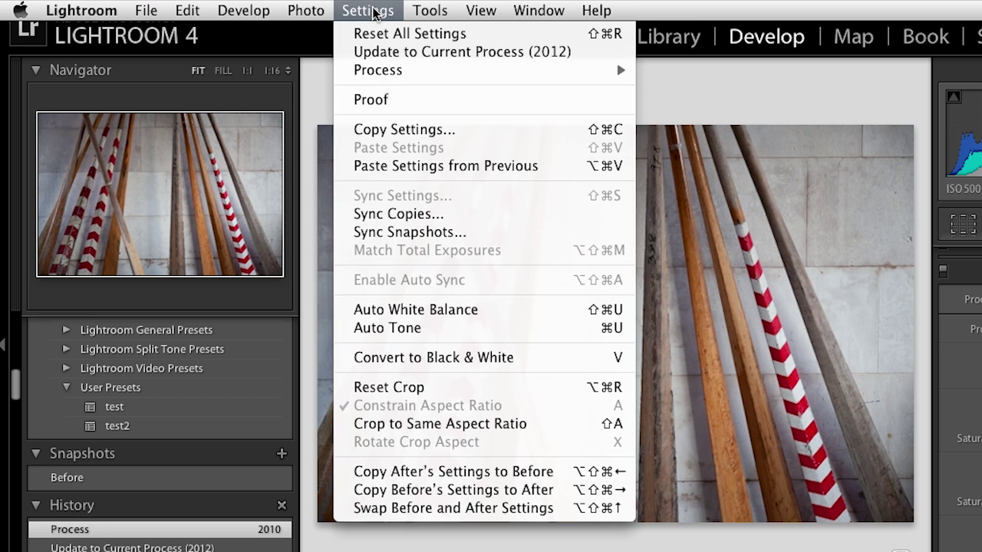
{"action": "mouse_move", "coordinate": [381, 72]}
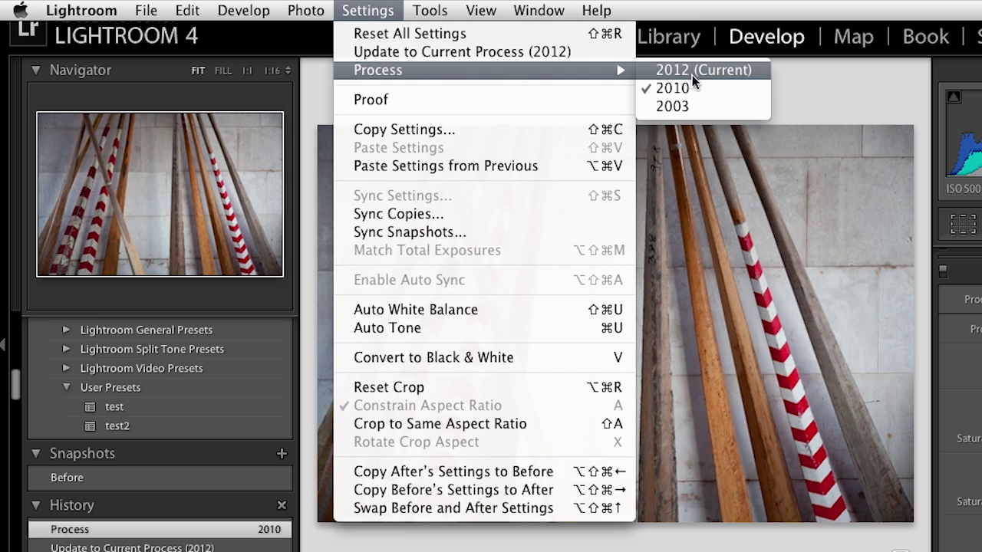
{"action": "left_click", "coordinate": [847, 143]}
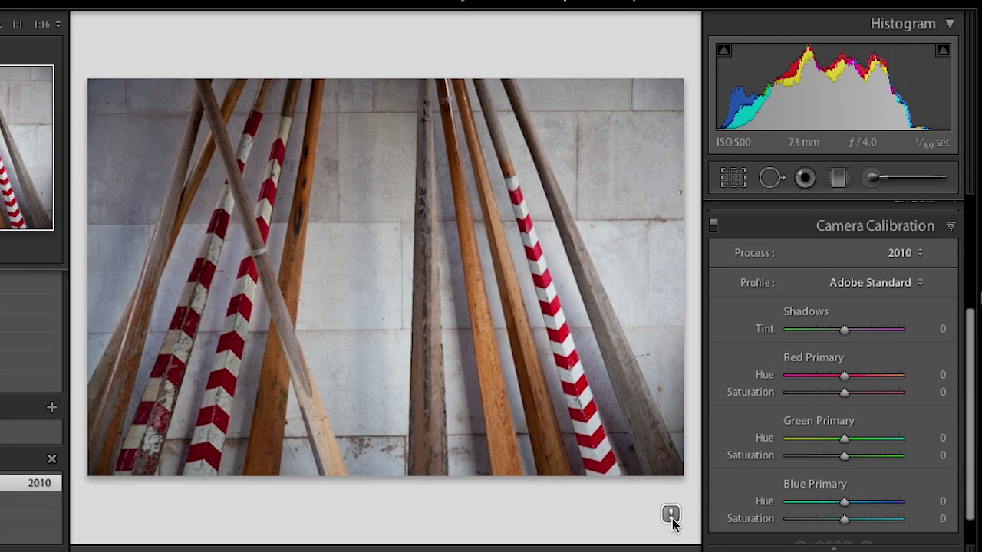
{"action": "left_click", "coordinate": [671, 515]}
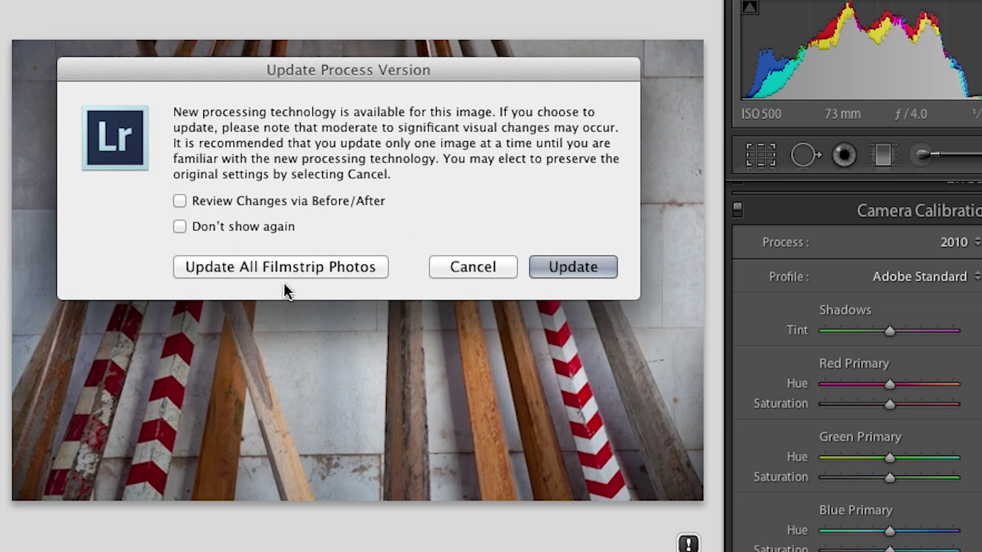
{"action": "left_click", "coordinate": [566, 268]}
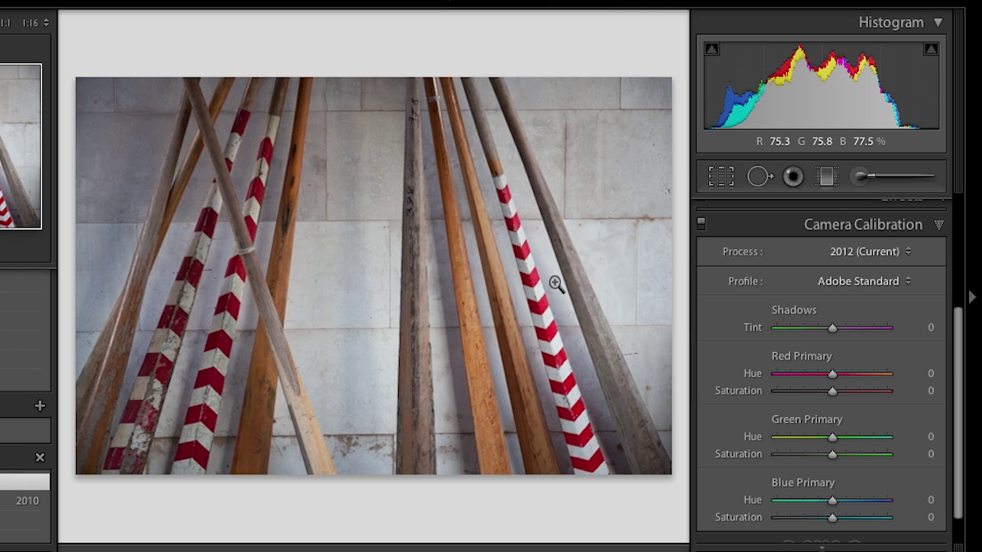
Step: Expand the Basic panel to reveal the Highlights, Shadows, Whites and Blacks sliders
{"action": "left_click_drag", "start_coordinate": [958, 333], "coordinate": [968, 199]}
{"action": "left_click", "coordinate": [898, 206]}
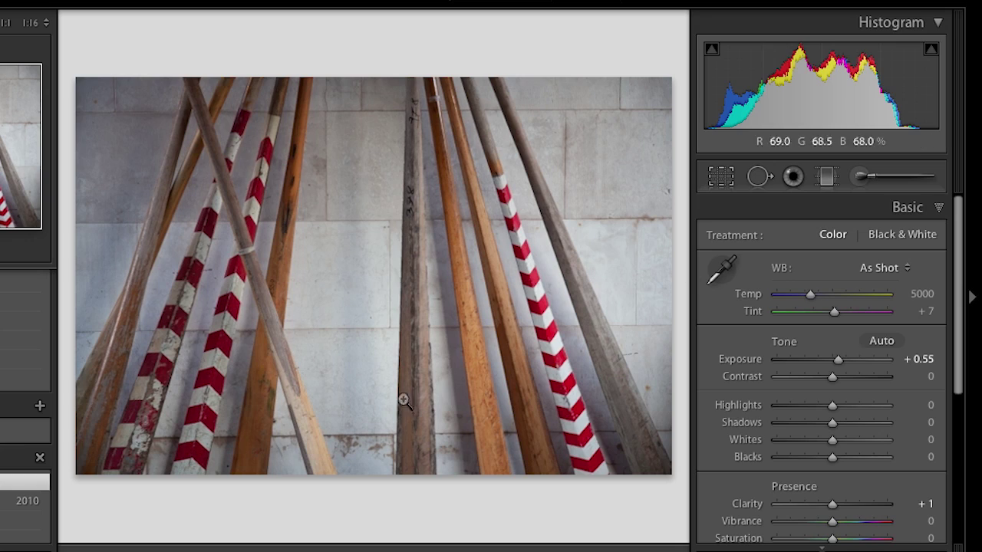
Step: Switch to the arched-window photo and update it to Process 2012
{"action": "left_click", "coordinate": [26, 482]}
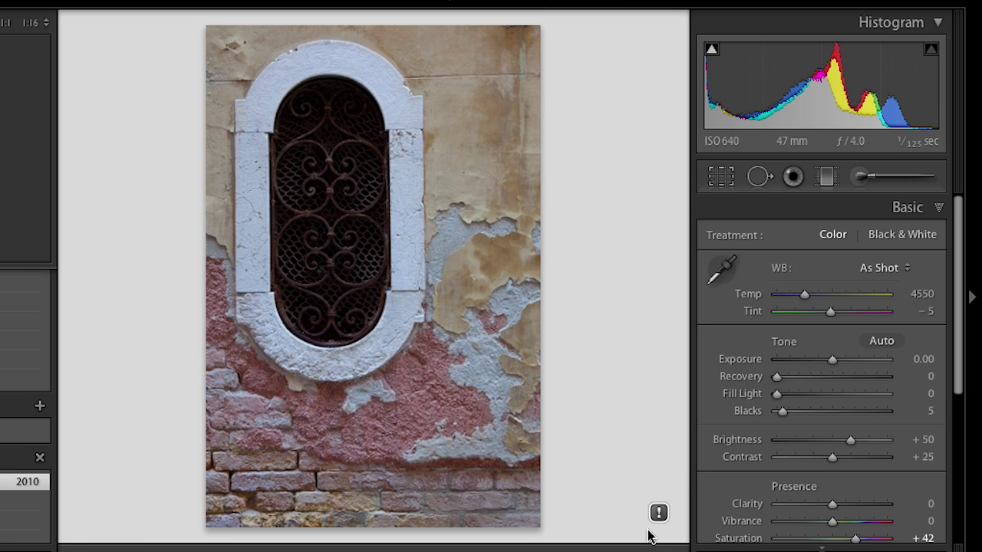
{"action": "key", "text": "alt"}
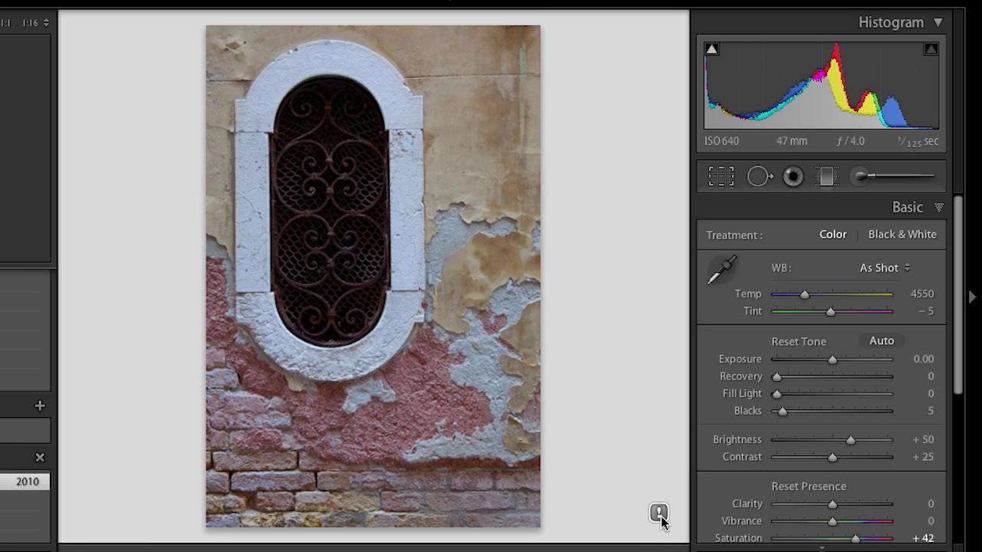
{"action": "left_click", "coordinate": [659, 513], "text": "alt"}
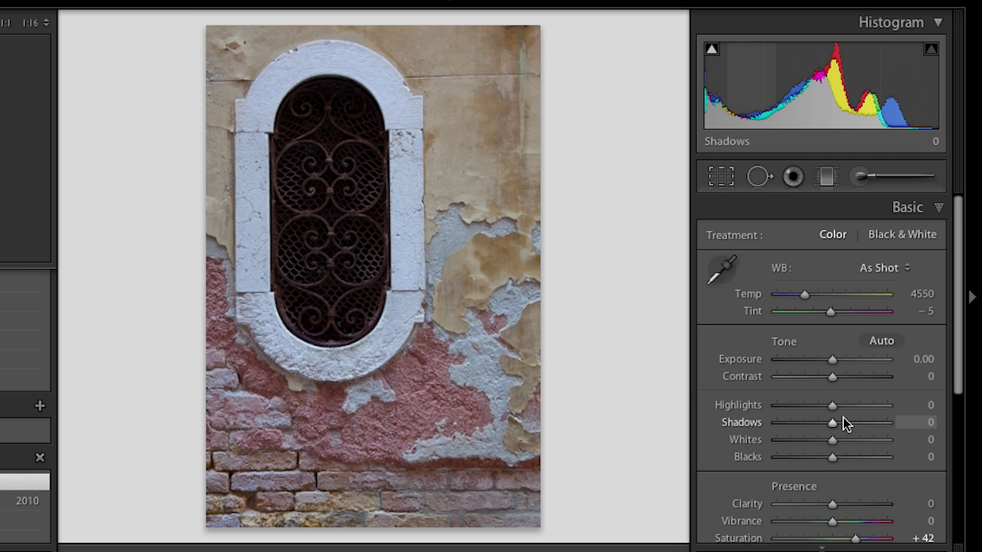
Step: Test the Highlights slider across -89, 0, +100 and -100
{"action": "left_click_drag", "start_coordinate": [831, 408], "coordinate": [781, 407]}
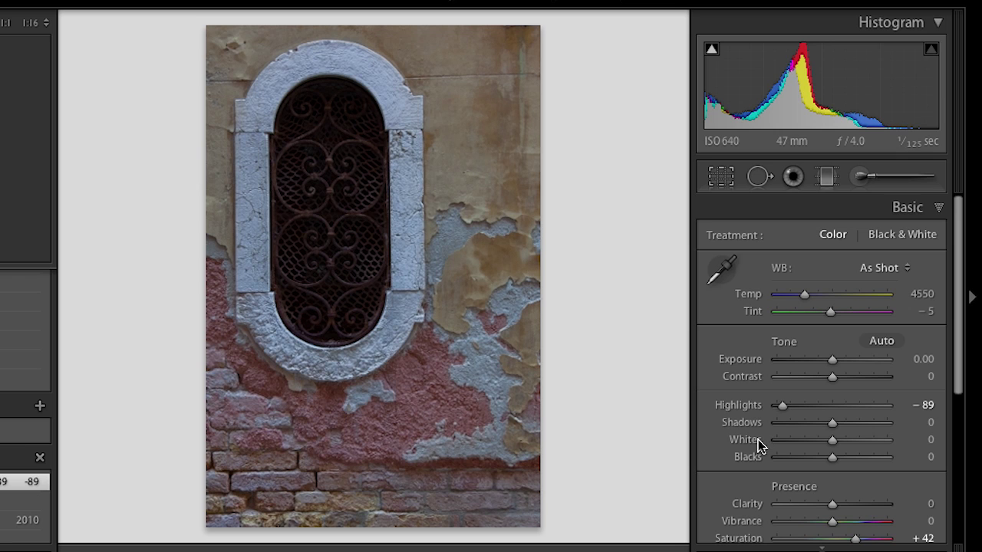
{"action": "left_click", "coordinate": [831, 405]}
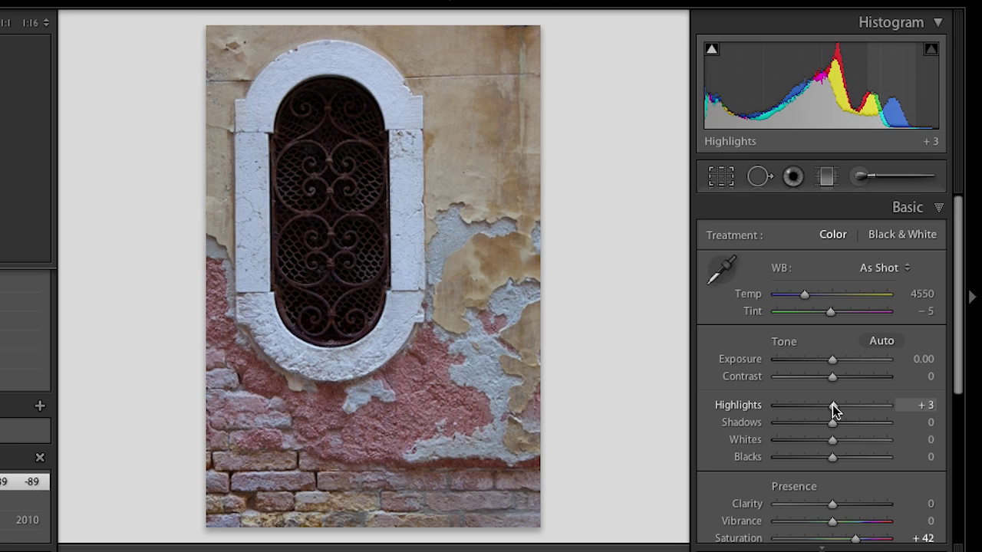
{"action": "left_click_drag", "start_coordinate": [832, 406], "coordinate": [830, 408]}
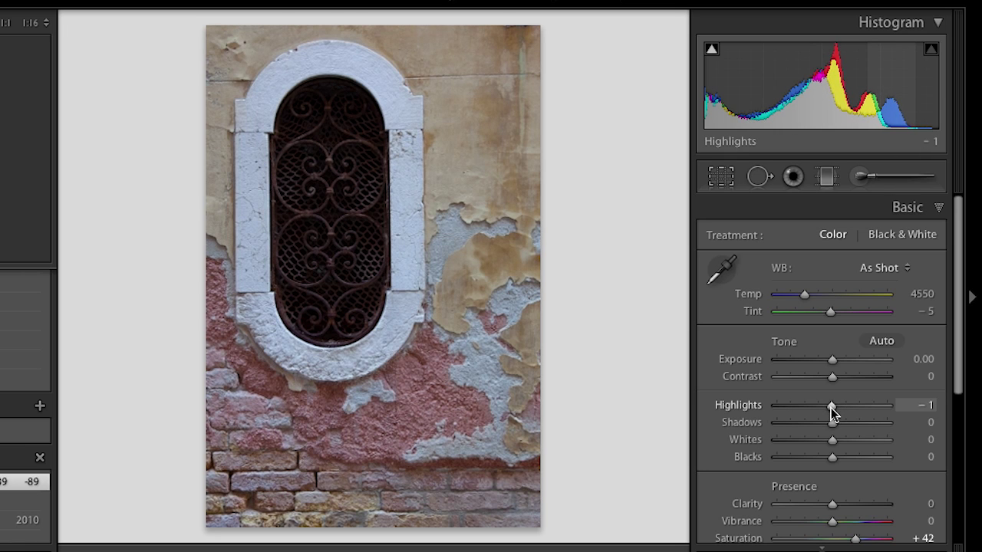
{"action": "double_click", "coordinate": [755, 409]}
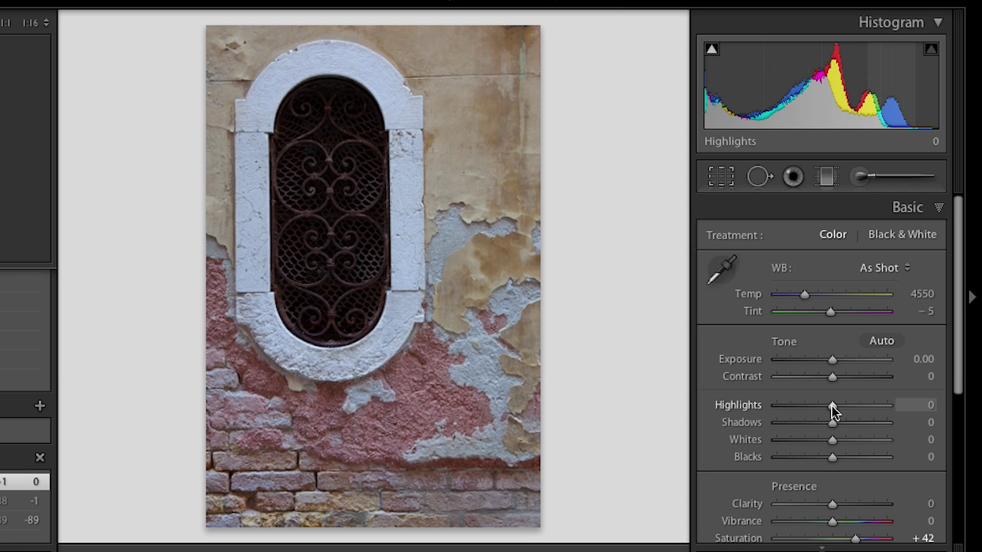
{"action": "left_click_drag", "start_coordinate": [832, 406], "coordinate": [896, 412]}
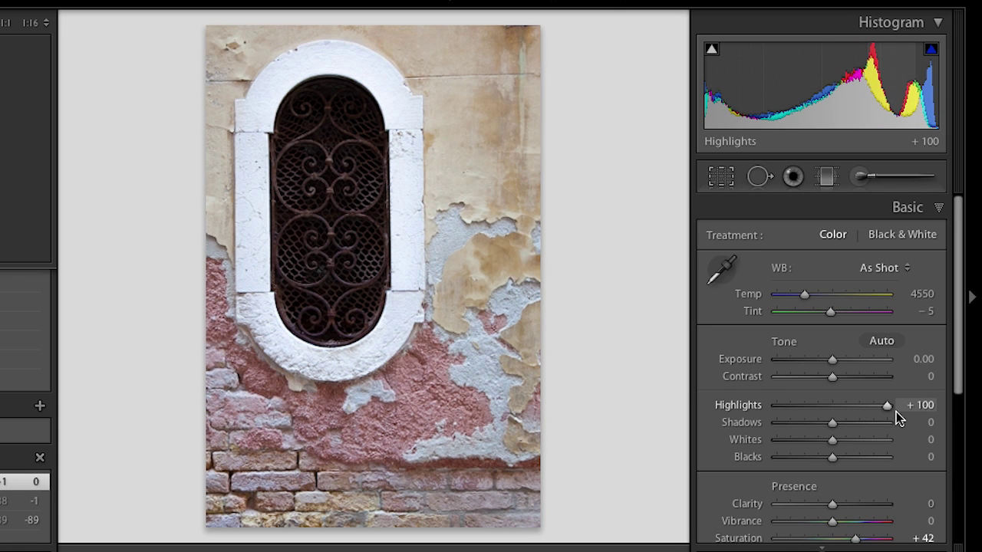
{"action": "left_click_drag", "start_coordinate": [894, 411], "coordinate": [824, 465]}
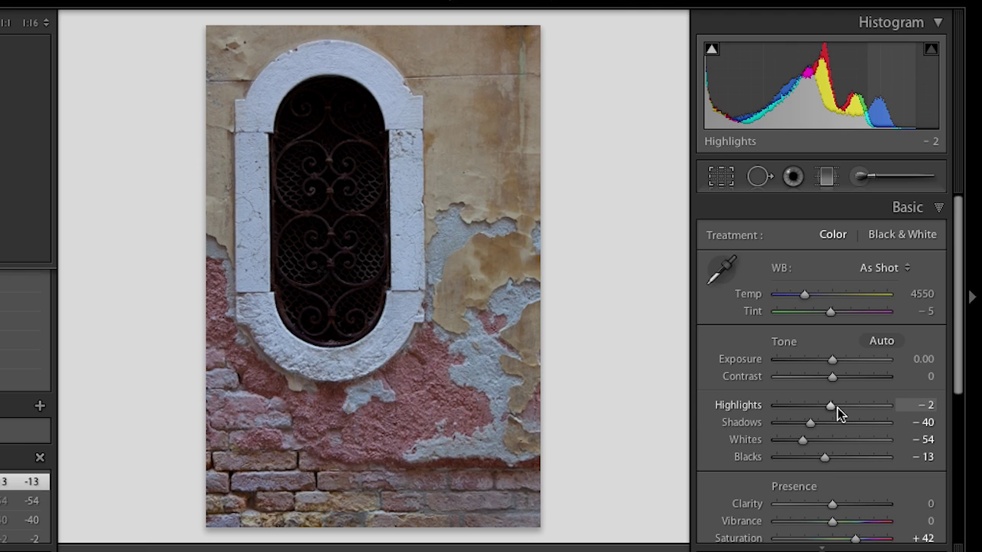
{"action": "double_click", "coordinate": [786, 347]}
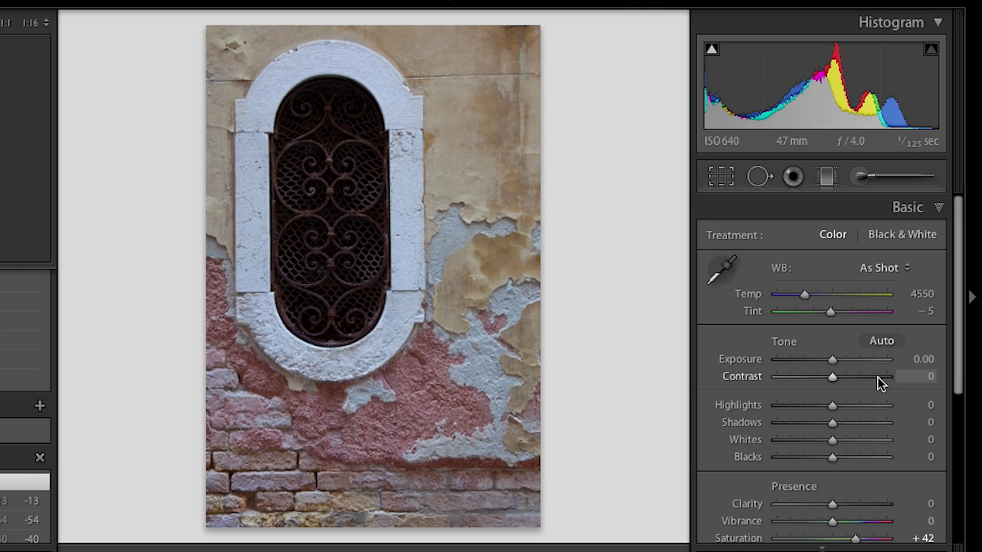
{"action": "left_click_drag", "start_coordinate": [959, 339], "coordinate": [966, 410]}
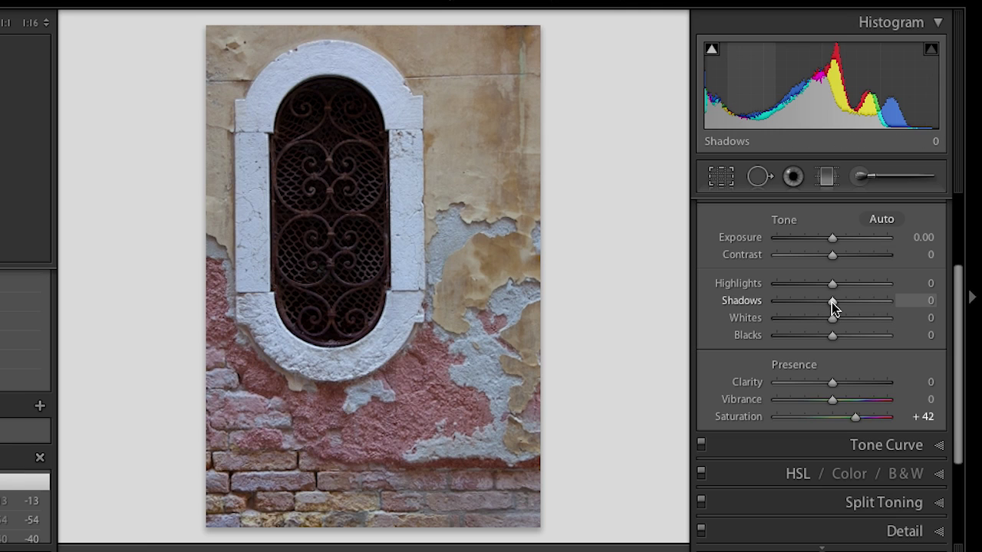
Step: Raise the arched-window photo's Shadows to +51 to bring out the iron grille
{"action": "left_click_drag", "start_coordinate": [832, 303], "coordinate": [871, 309]}
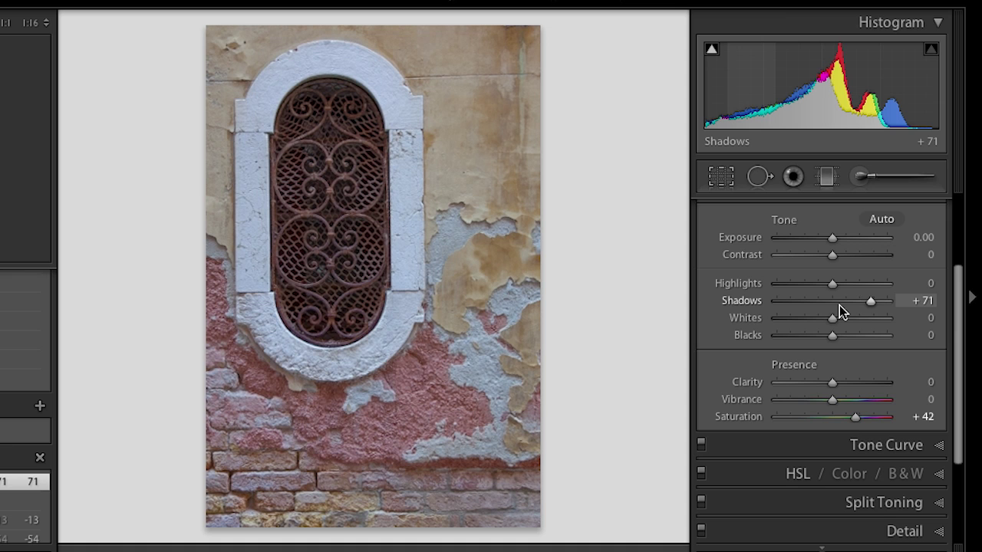
{"action": "mouse_move", "coordinate": [870, 303]}
{"action": "left_mouse_down"}
{"action": "mouse_move", "coordinate": [829, 304]}
{"action": "mouse_move", "coordinate": [857, 310]}
{"action": "left_mouse_up"}
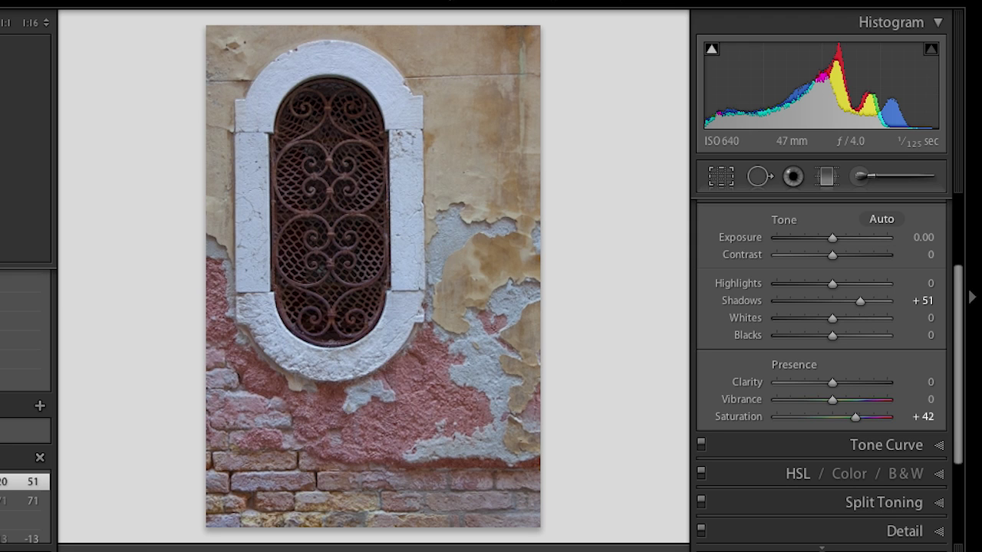
Step: On the next (blue door) photo, adjust Exposure and Whites, and set Highlights −24, Blacks −22, Shadows +69
{"action": "key", "text": "Right"}
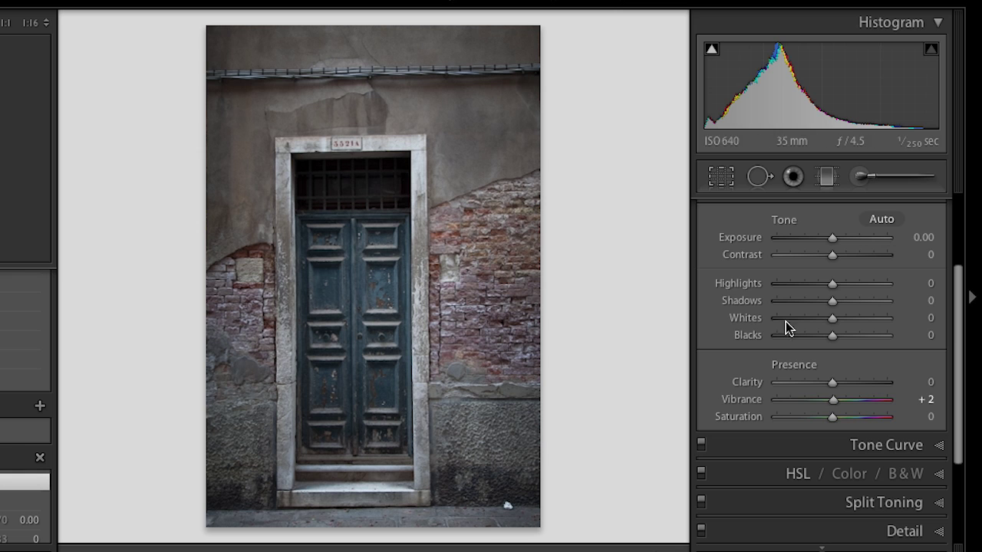
{"action": "left_click_drag", "start_coordinate": [834, 238], "coordinate": [842, 240]}
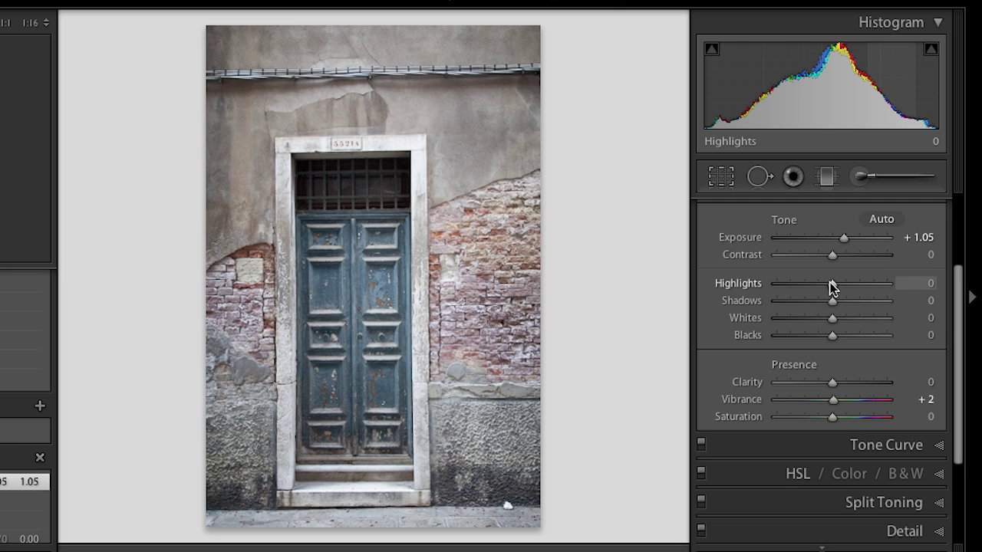
{"action": "left_click_drag", "start_coordinate": [831, 286], "coordinate": [830, 322]}
{"action": "left_click_drag", "start_coordinate": [843, 239], "coordinate": [835, 241]}
{"action": "left_click_drag", "start_coordinate": [833, 321], "coordinate": [819, 339]}
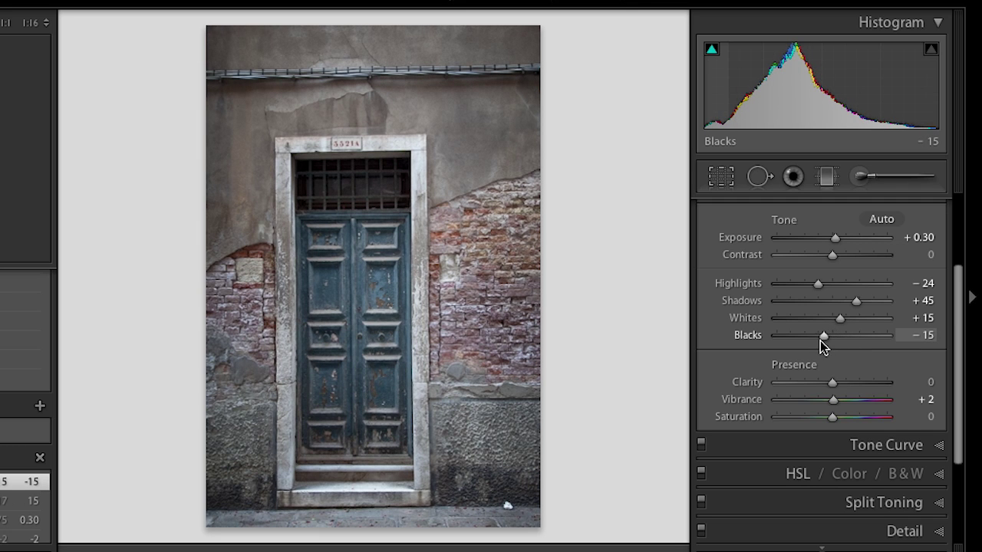
{"action": "left_click_drag", "start_coordinate": [825, 338], "coordinate": [812, 339]}
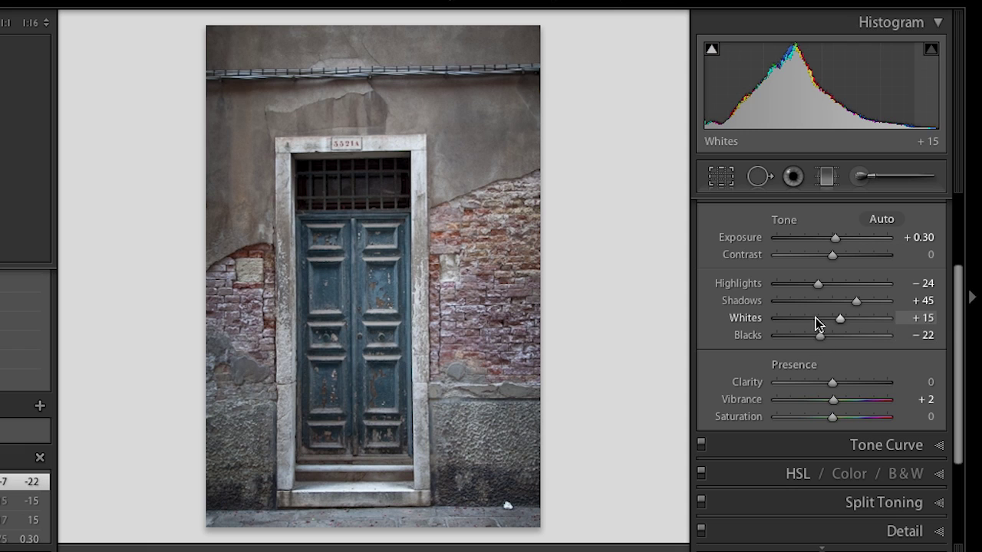
{"action": "left_click_drag", "start_coordinate": [855, 303], "coordinate": [868, 303]}
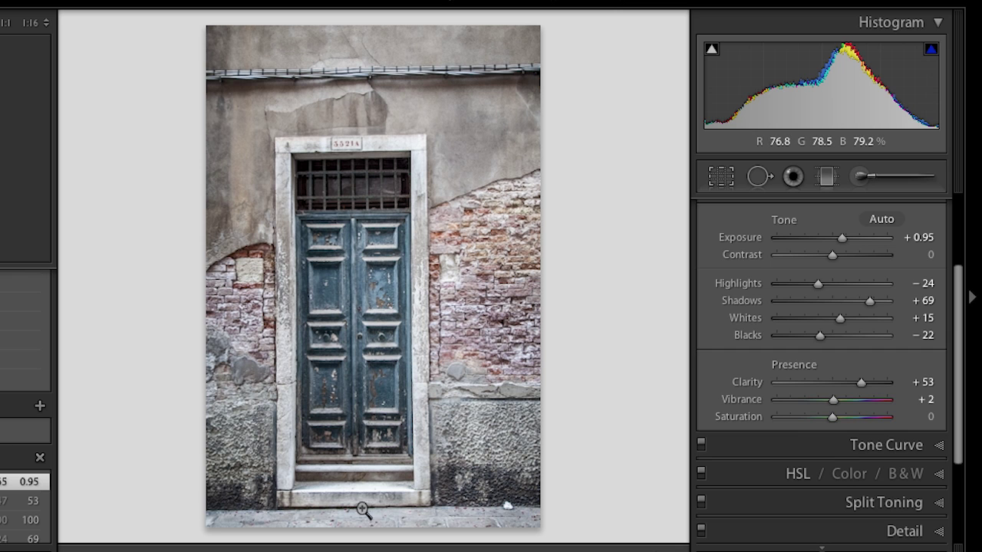
Step: Expand the Tone Curve panel and switch its channel to Blue
{"action": "left_click", "coordinate": [844, 447]}
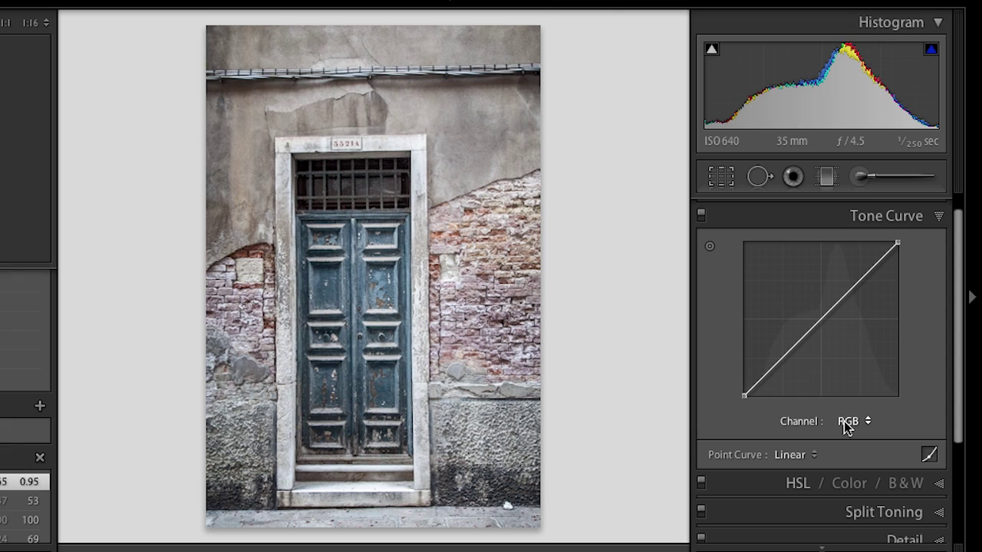
{"action": "left_click", "coordinate": [847, 421]}
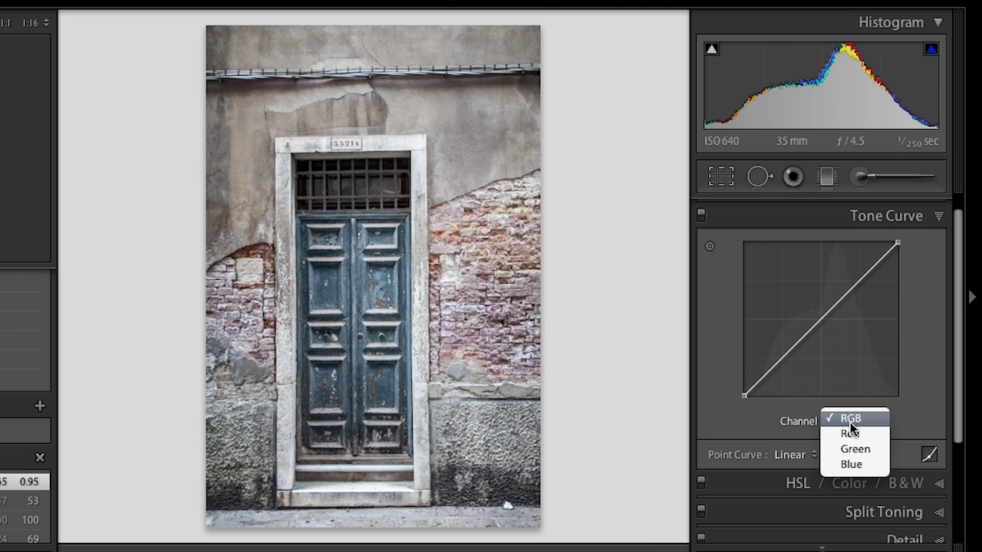
{"action": "left_click", "coordinate": [852, 465]}
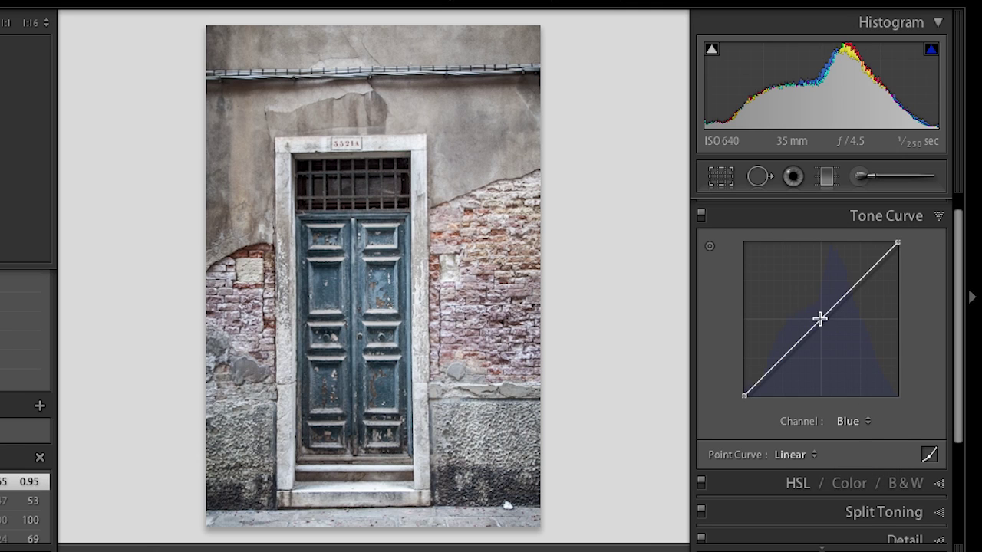
Step: Shape the Blue-channel curve into a custom S, raising its upper point to cool the highlights
{"action": "left_click_drag", "start_coordinate": [822, 319], "coordinate": [820, 330]}
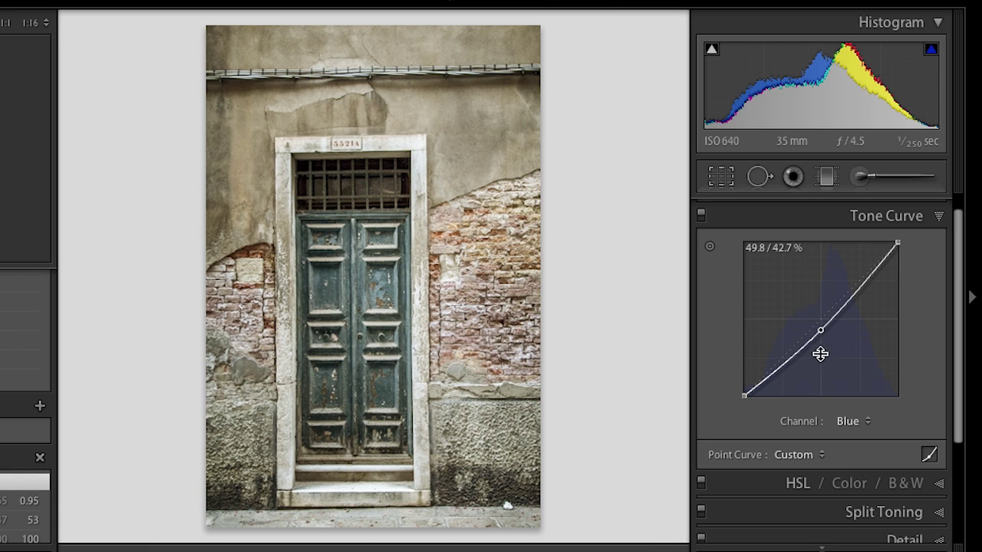
{"action": "left_click_drag", "start_coordinate": [819, 331], "coordinate": [790, 365]}
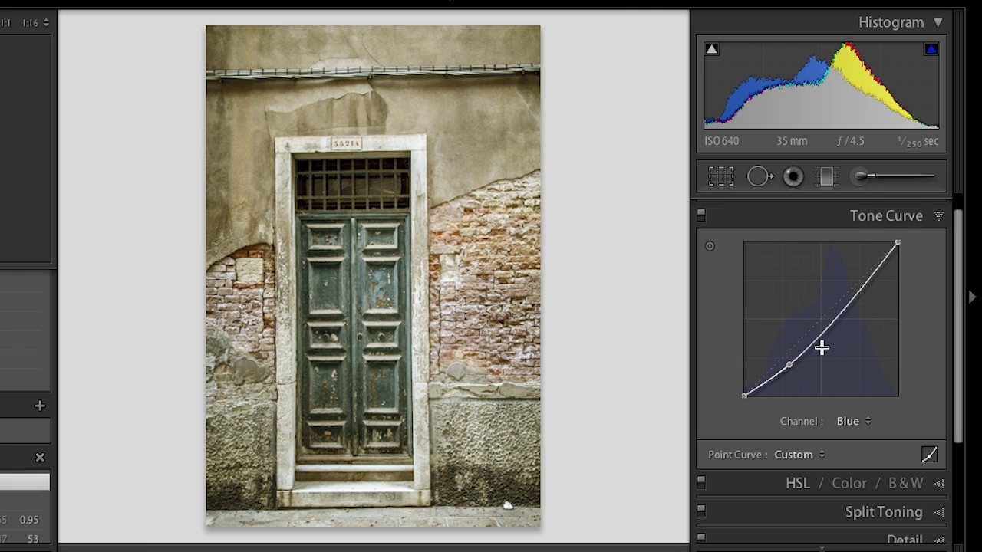
{"action": "left_click_drag", "start_coordinate": [821, 339], "coordinate": [820, 322]}
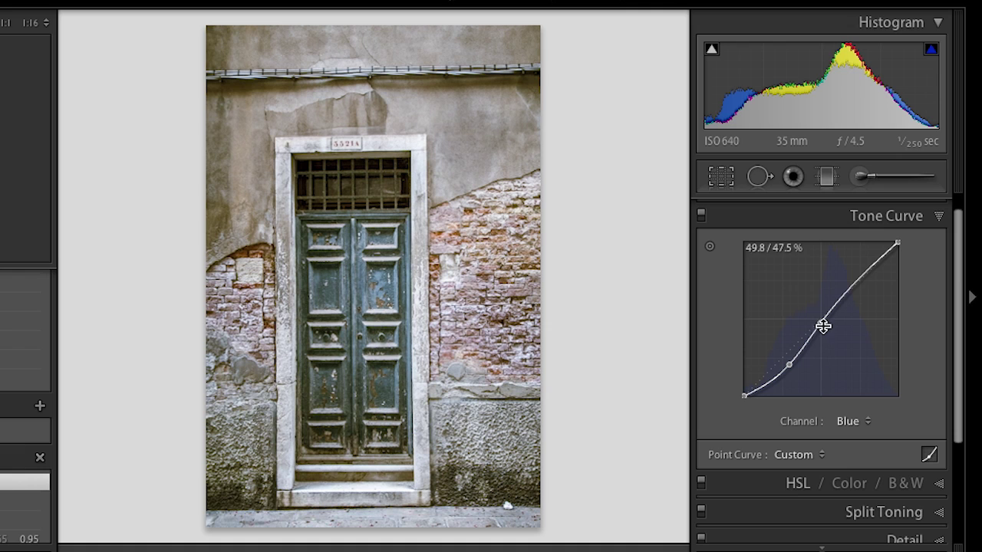
{"action": "left_click_drag", "start_coordinate": [788, 366], "coordinate": [637, 319]}
{"action": "left_click_drag", "start_coordinate": [823, 321], "coordinate": [820, 322]}
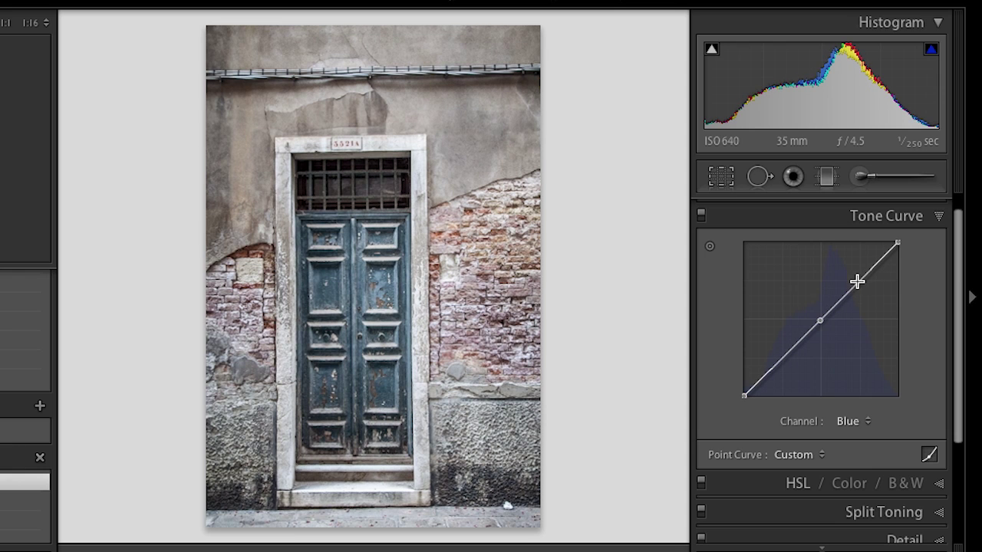
{"action": "left_click_drag", "start_coordinate": [862, 280], "coordinate": [860, 295]}
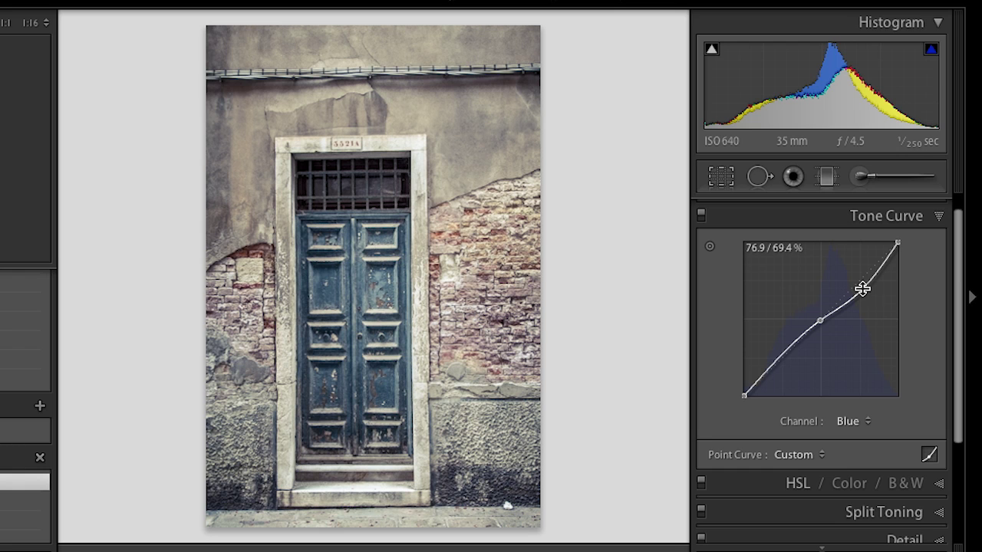
{"action": "left_click_drag", "start_coordinate": [862, 291], "coordinate": [857, 270]}
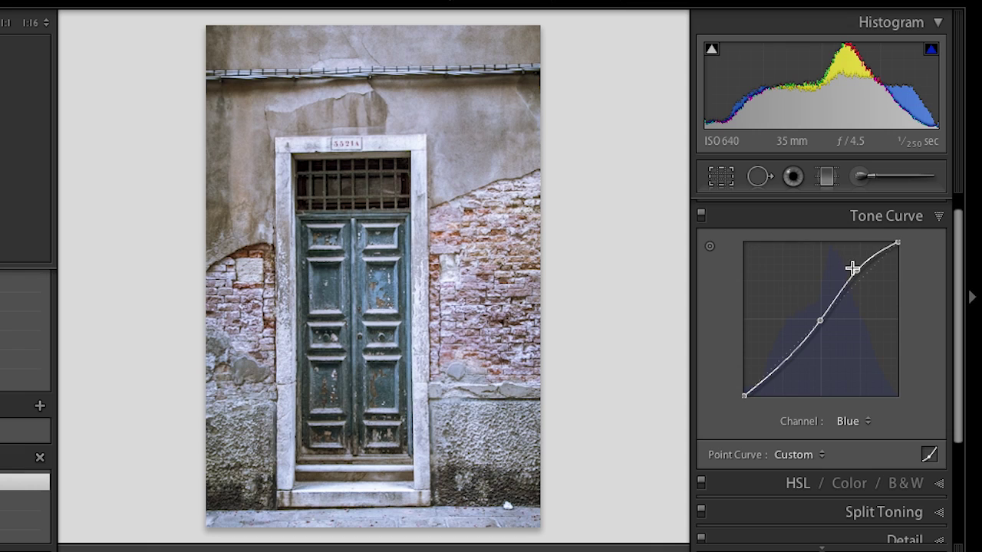
{"action": "left_click", "coordinate": [856, 422]}
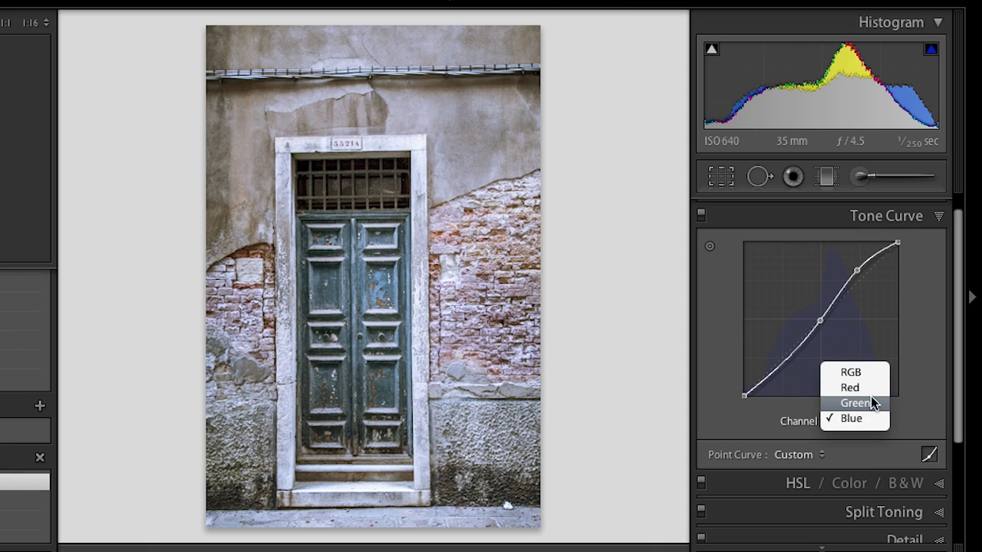
{"action": "left_click", "coordinate": [934, 410]}
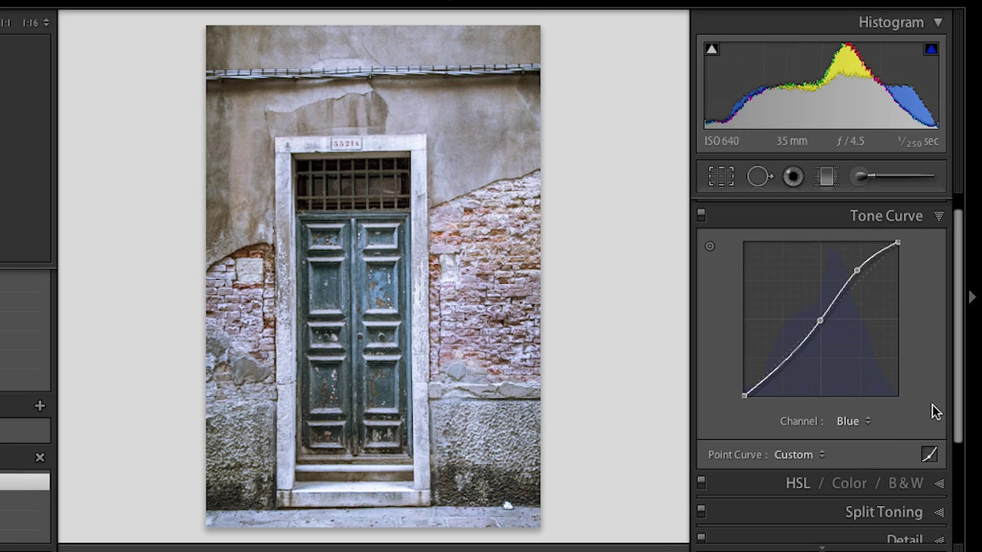
Step: Expand the Lens Corrections panel and zoom in on the cables along the top of the door photo
{"action": "scroll", "coordinate": [960, 377], "scroll_direction": "down", "scroll_amount": 1}
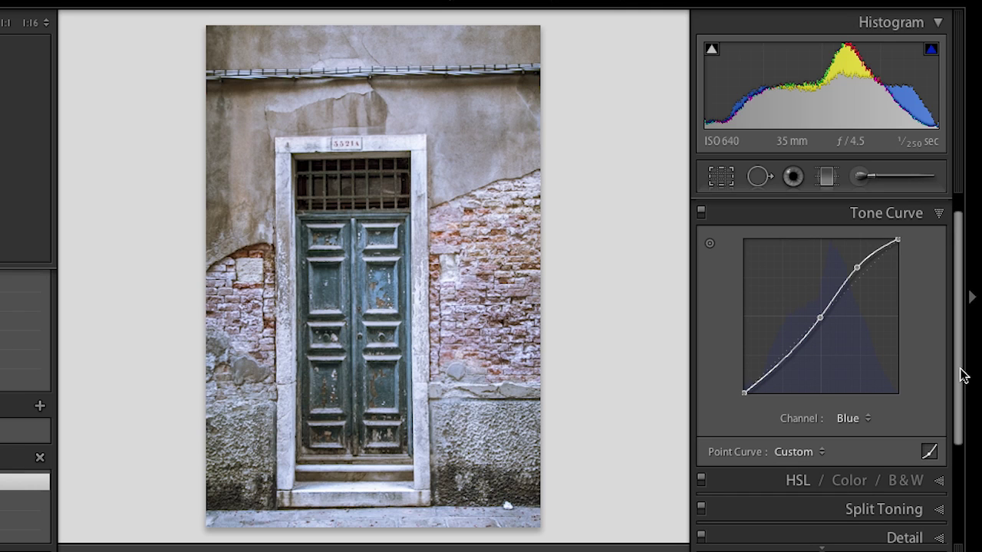
{"action": "left_click_drag", "start_coordinate": [963, 375], "coordinate": [958, 487]}
{"action": "left_click", "coordinate": [892, 434]}
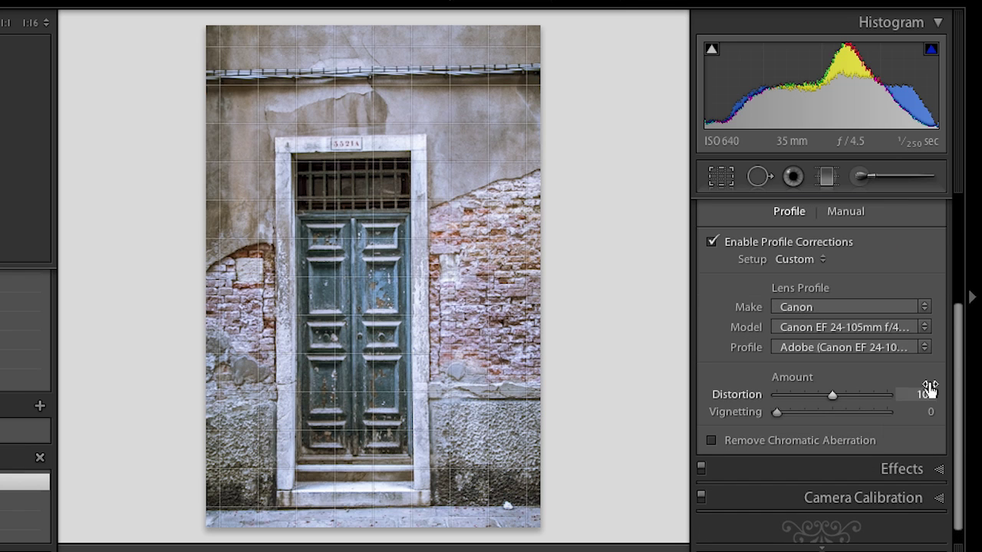
{"action": "left_click_drag", "start_coordinate": [958, 358], "coordinate": [949, 333]}
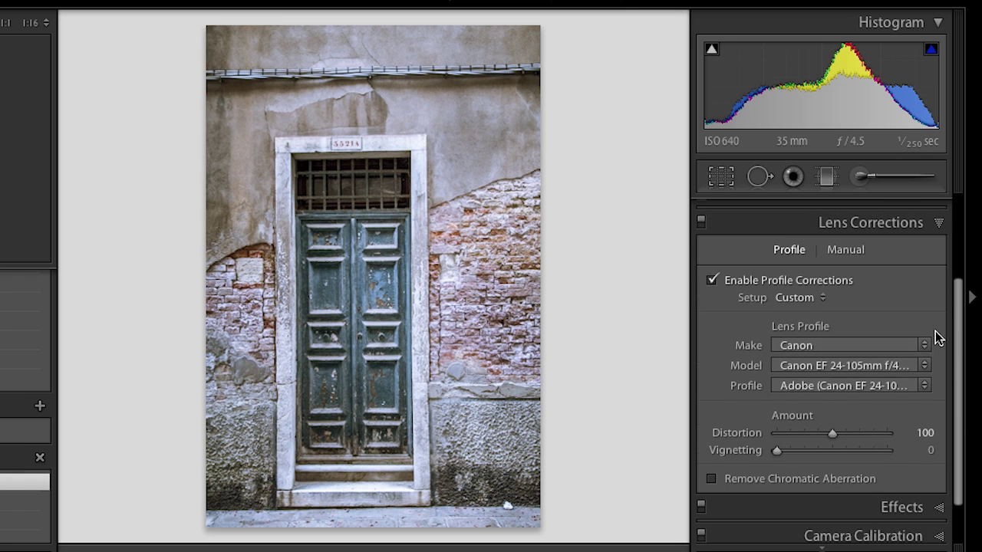
{"action": "left_click", "coordinate": [588, 73]}
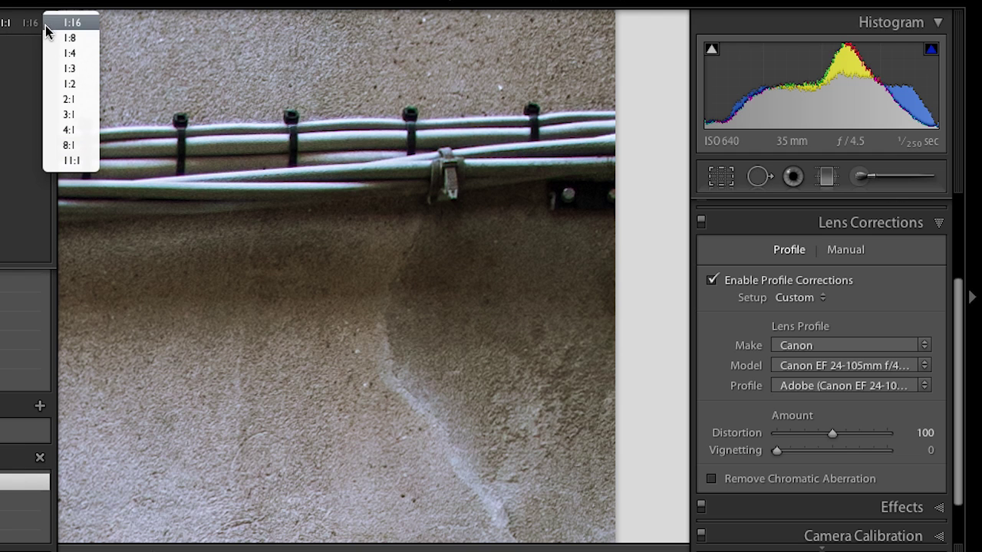
Step: Set the Navigator zoom to 2:1 and pan to the cable clamp showing purple fringing
{"action": "left_click", "coordinate": [47, 99]}
{"action": "left_click_drag", "start_coordinate": [560, 68], "coordinate": [342, 264]}
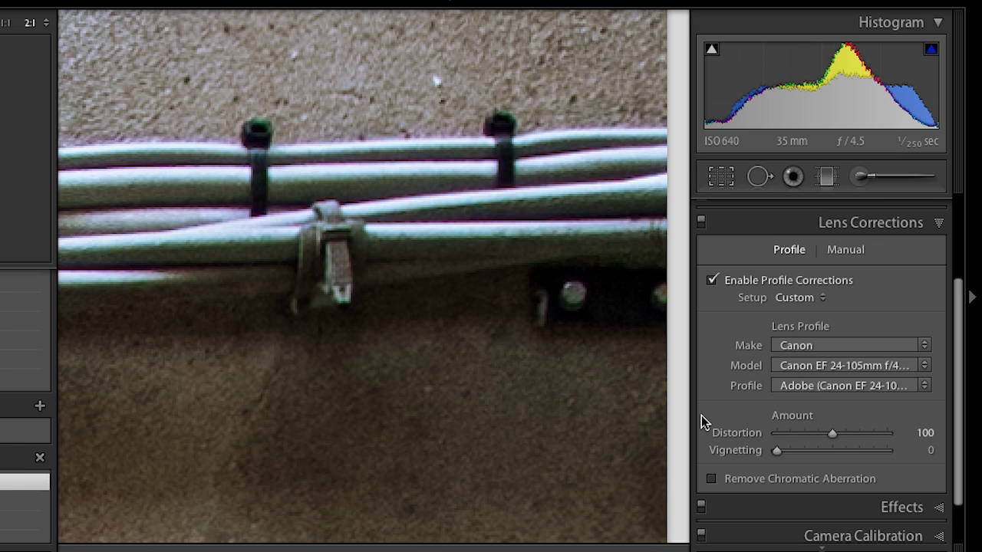
Step: Enable Remove Chromatic Aberration after comparing off and on, then fit the view and go to the alley photo
{"action": "left_click", "coordinate": [713, 480]}
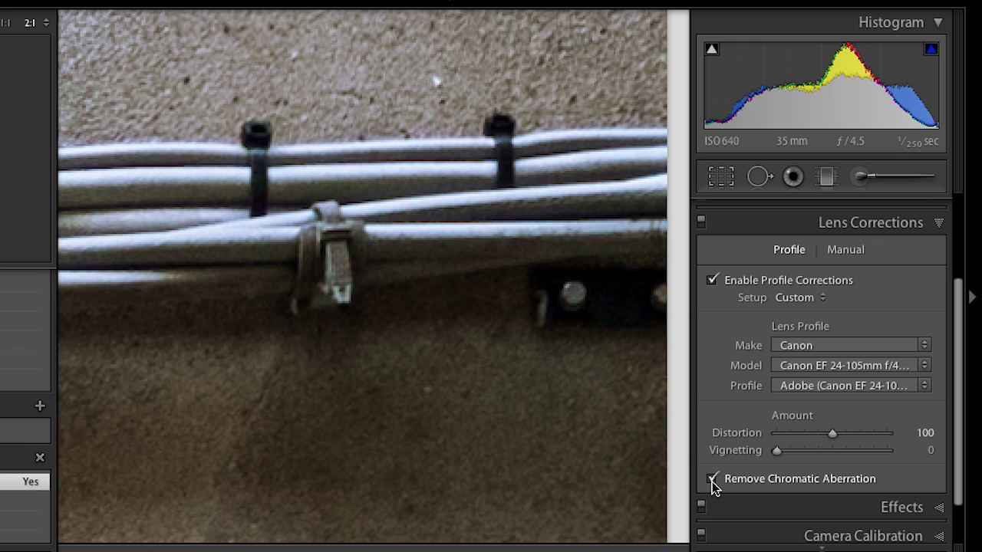
{"action": "left_click", "coordinate": [711, 480]}
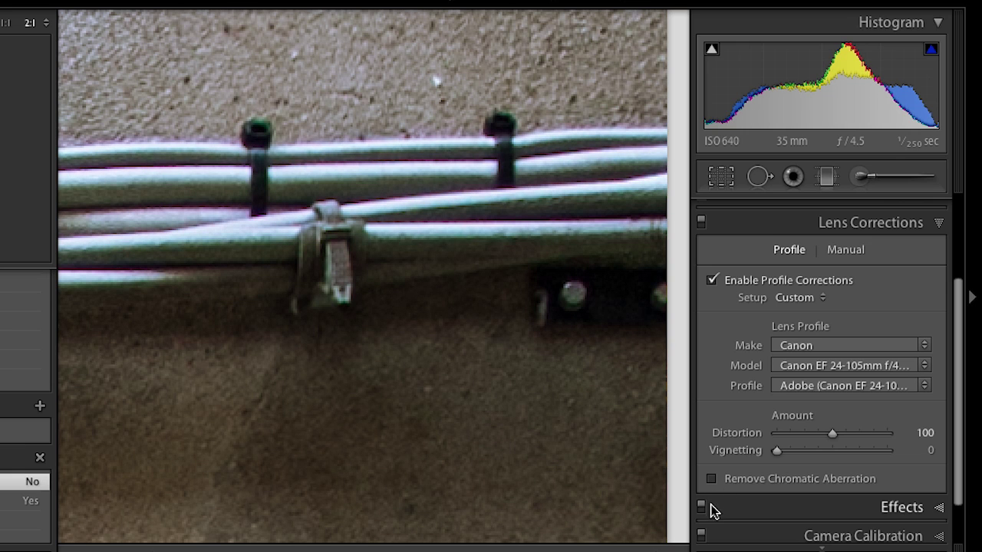
{"action": "left_click", "coordinate": [712, 481]}
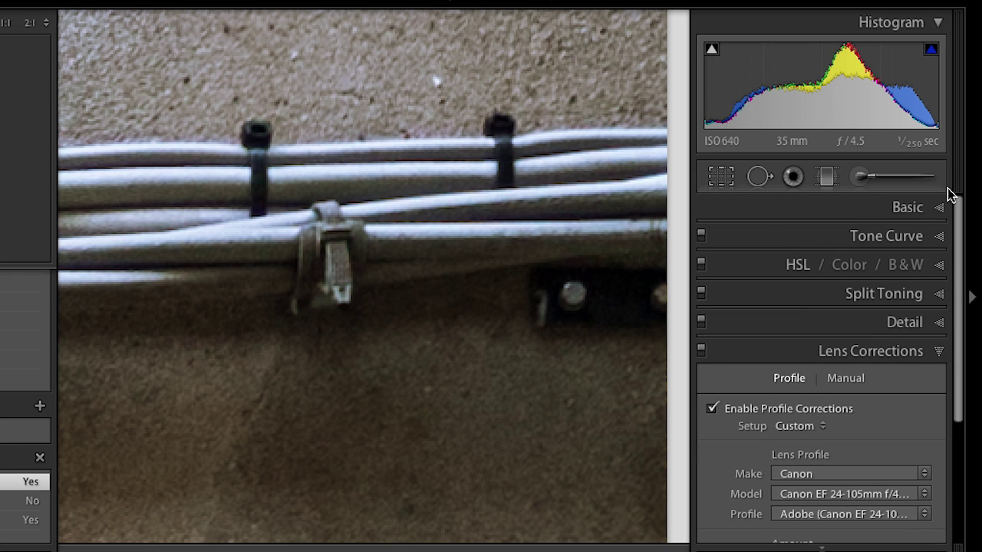
{"action": "key", "text": "z"}
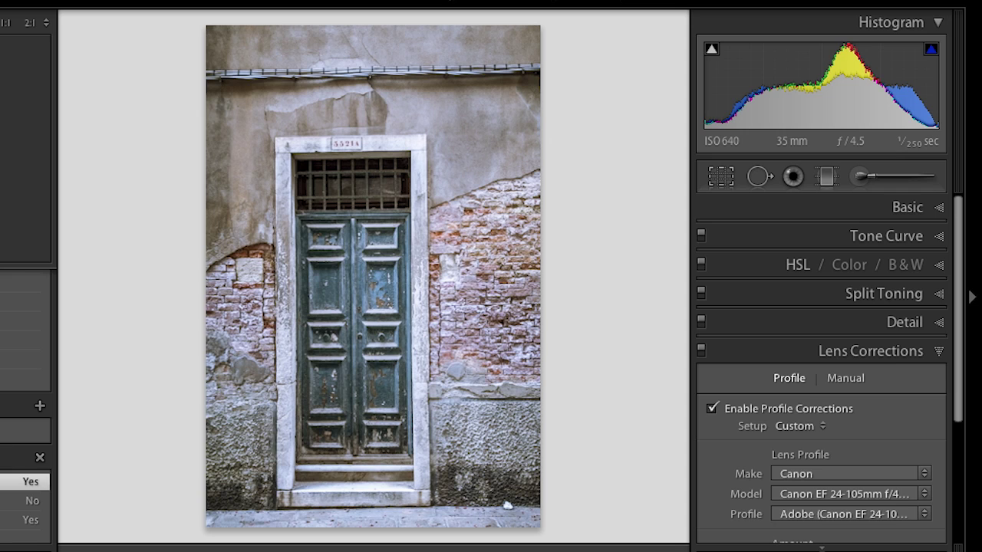
{"action": "key", "text": "Right"}
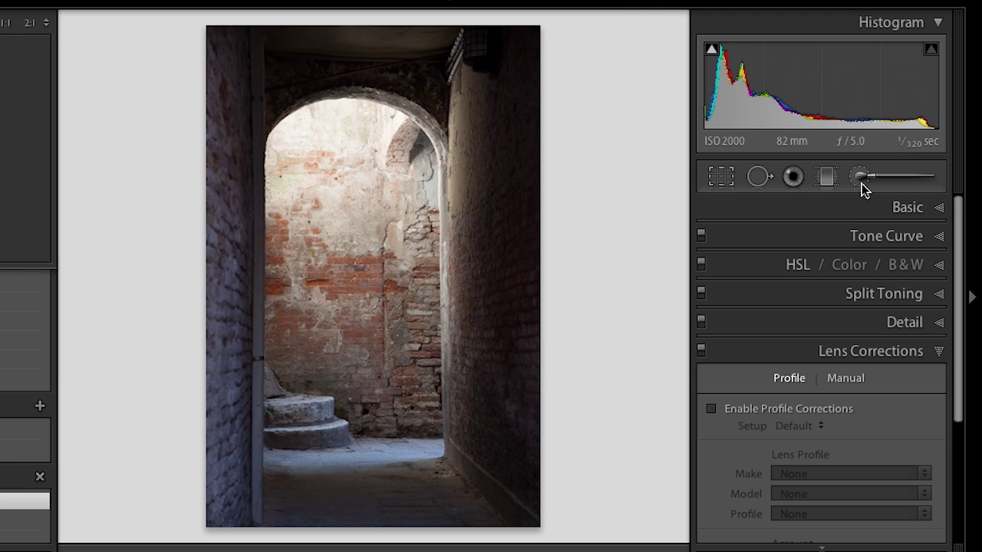
Step: Switch from the Graduated Filter to the Adjustment Brush and back to the Graduated Filter
{"action": "left_click", "coordinate": [826, 181]}
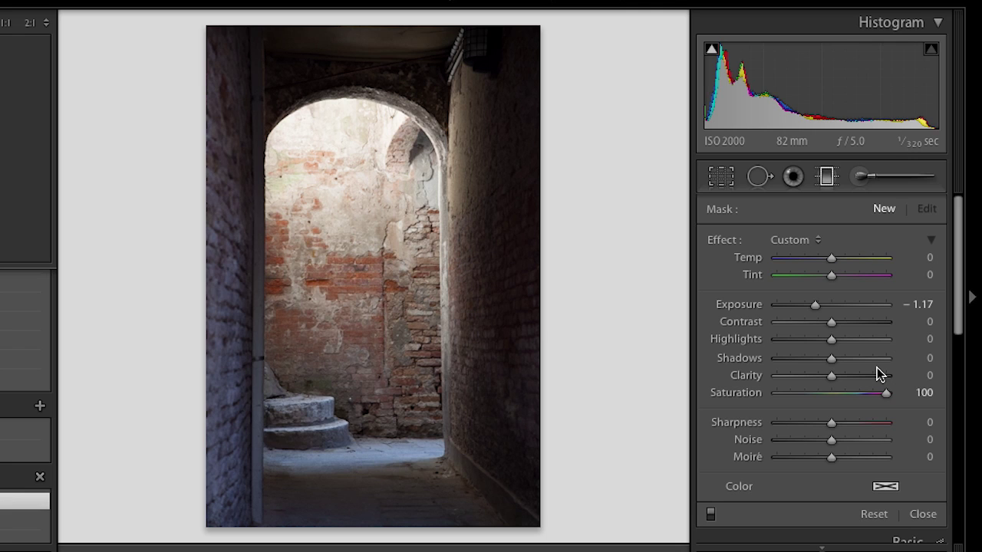
{"action": "left_click", "coordinate": [858, 176]}
{"action": "left_click", "coordinate": [827, 178]}
Step: Set the Adjustment Brush to Exposure 0, Saturation 0, Temp 73 and size 5.0
{"action": "left_click", "coordinate": [860, 176]}
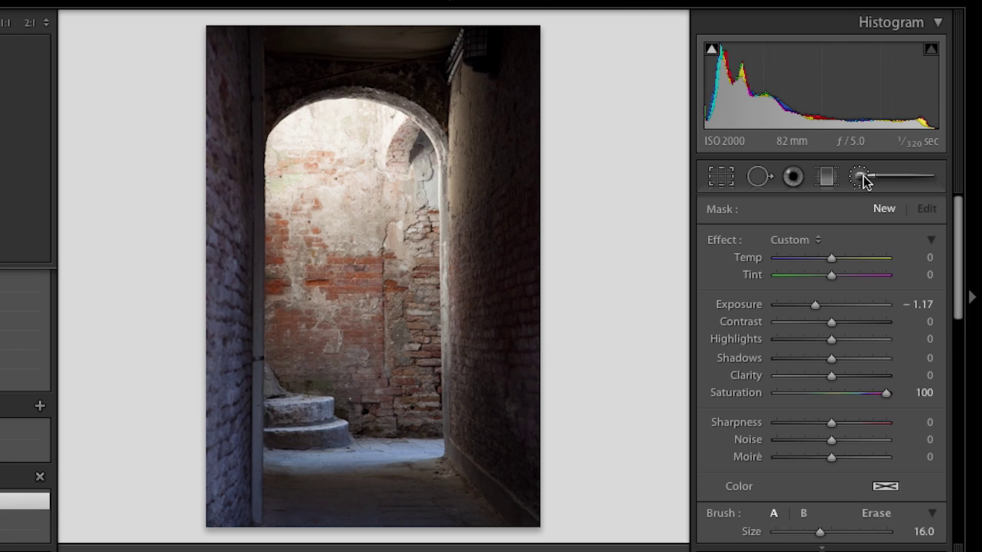
{"action": "double_click", "coordinate": [742, 305]}
{"action": "double_click", "coordinate": [741, 394]}
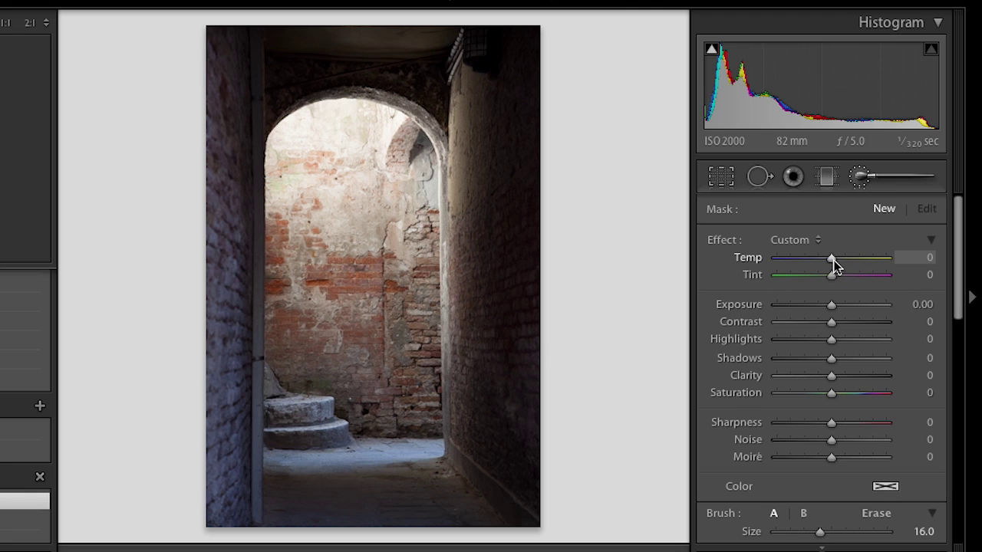
{"action": "left_click_drag", "start_coordinate": [833, 263], "coordinate": [863, 263]}
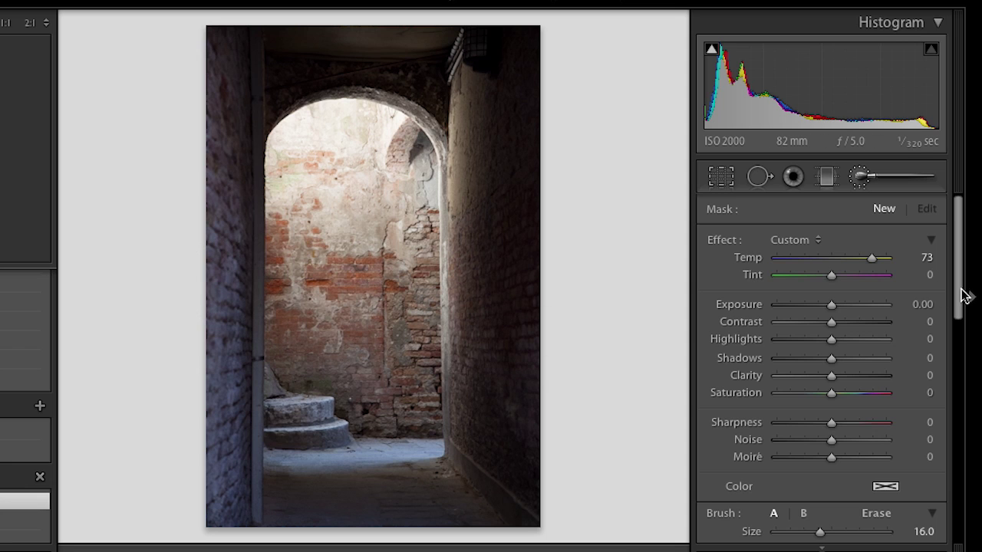
{"action": "scroll", "coordinate": [961, 306], "scroll_direction": "down", "scroll_amount": 1}
{"action": "scroll", "coordinate": [960, 306], "scroll_direction": "down", "scroll_amount": 2}
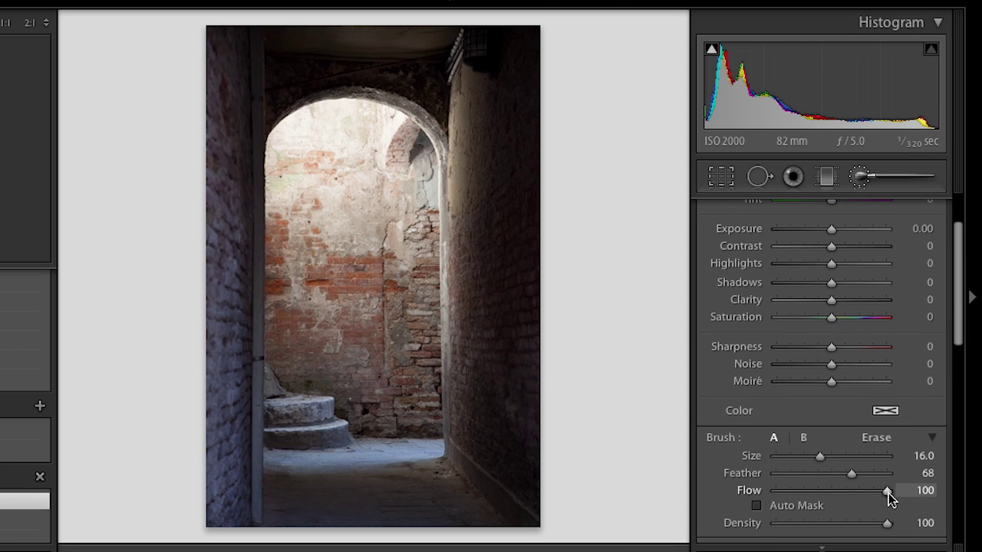
{"action": "left_click_drag", "start_coordinate": [888, 491], "coordinate": [827, 495]}
{"action": "scroll", "coordinate": [951, 284], "scroll_direction": "up", "scroll_amount": 3}
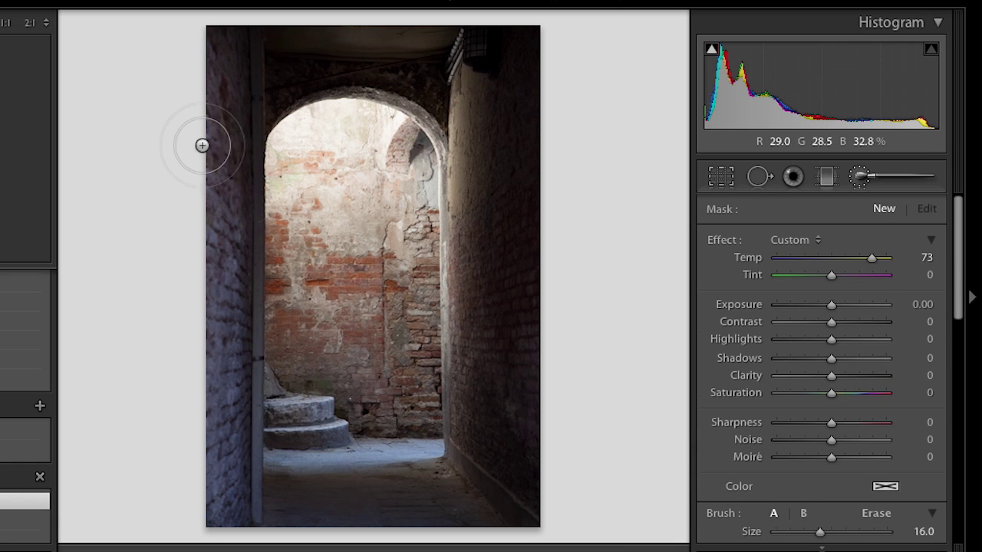
Step: Paint the warming brush strokes down the alley's left wall
{"action": "mouse_move", "coordinate": [227, 82]}
{"action": "left_mouse_down"}
{"action": "mouse_move", "coordinate": [236, 258]}
{"action": "mouse_move", "coordinate": [220, 160]}
{"action": "left_mouse_up"}
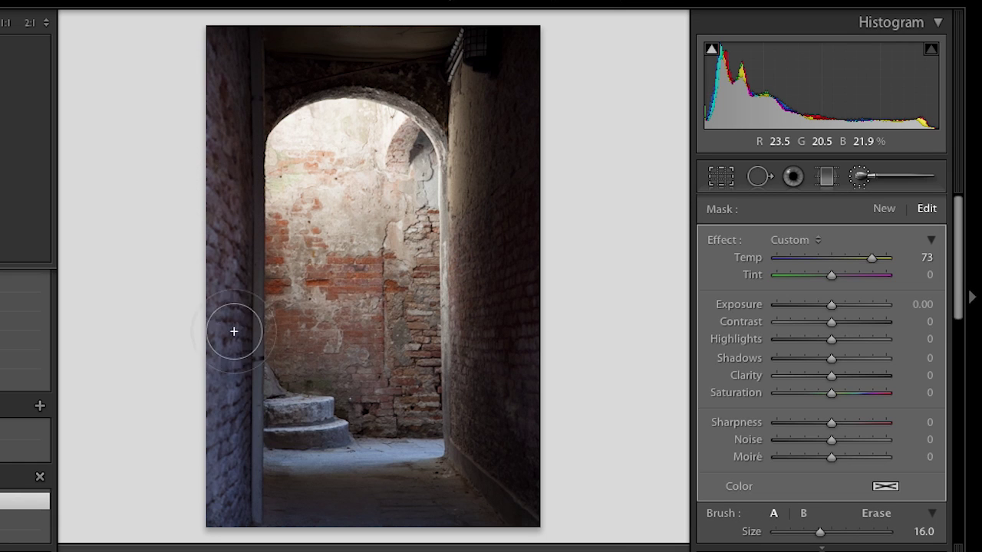
{"action": "mouse_move", "coordinate": [235, 437]}
{"action": "left_mouse_down"}
{"action": "mouse_move", "coordinate": [229, 353]}
{"action": "mouse_move", "coordinate": [225, 516]}
{"action": "mouse_move", "coordinate": [217, 349]}
{"action": "mouse_move", "coordinate": [230, 516]}
{"action": "mouse_move", "coordinate": [227, 342]}
{"action": "mouse_move", "coordinate": [230, 497]}
{"action": "mouse_move", "coordinate": [227, 477]}
{"action": "mouse_move", "coordinate": [215, 526]}
{"action": "left_mouse_up"}
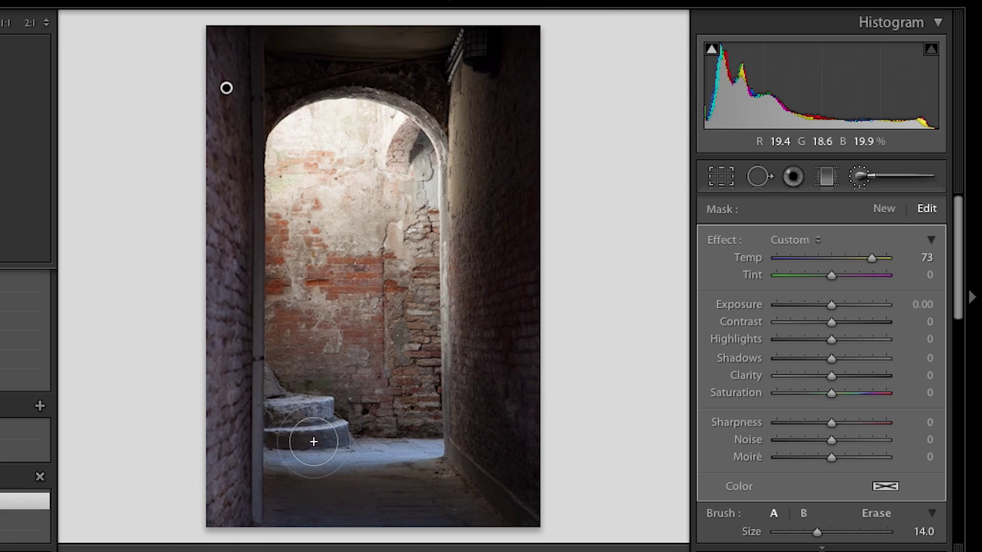
{"action": "scroll", "coordinate": [303, 452], "scroll_direction": "down", "scroll_amount": 5}
{"action": "scroll", "coordinate": [276, 457], "scroll_direction": "down", "scroll_amount": 3}
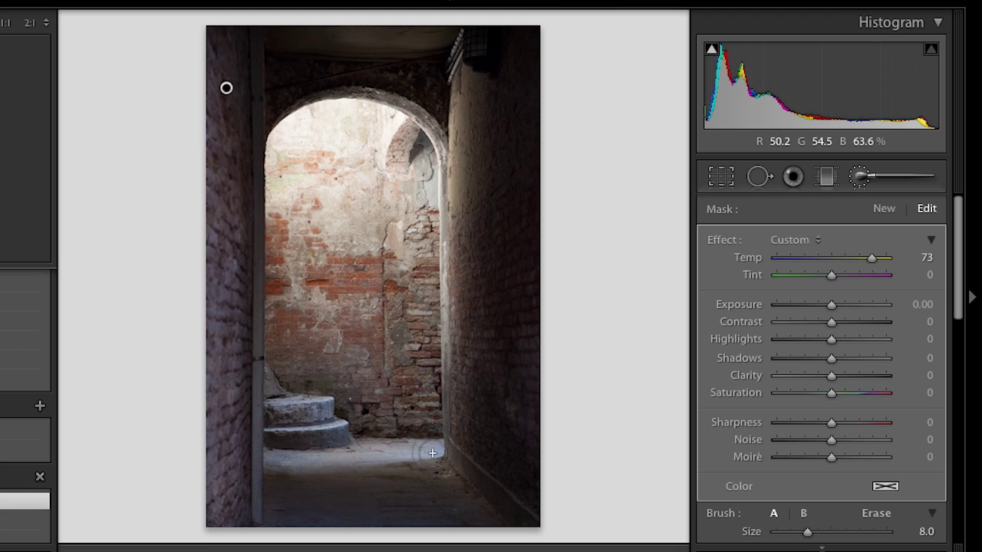
{"action": "scroll", "coordinate": [435, 451], "scroll_direction": "down", "scroll_amount": 2}
{"action": "scroll", "coordinate": [439, 453], "scroll_direction": "down", "scroll_amount": 1}
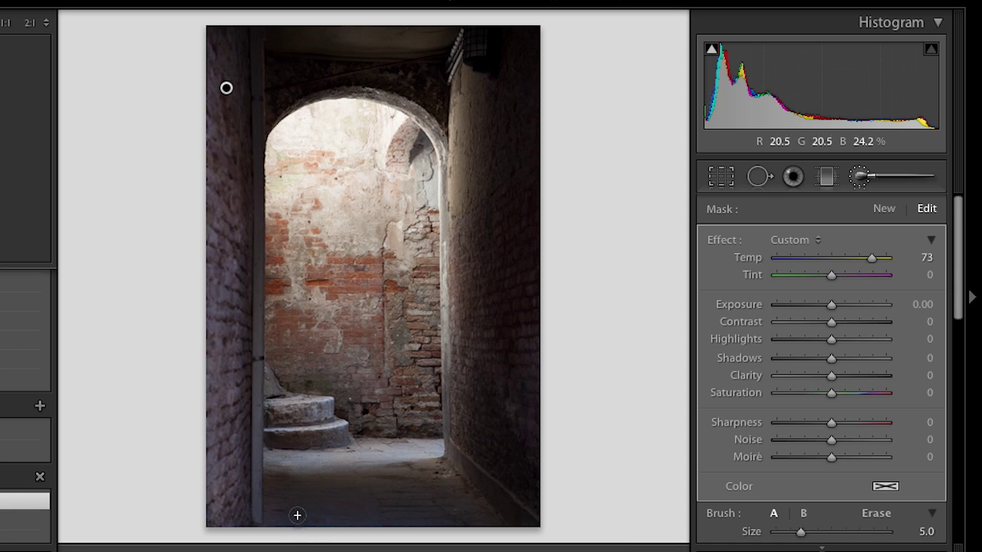
Step: Show the Before/After view and raise the brushed area's Temp to 100
{"action": "key", "text": "y"}
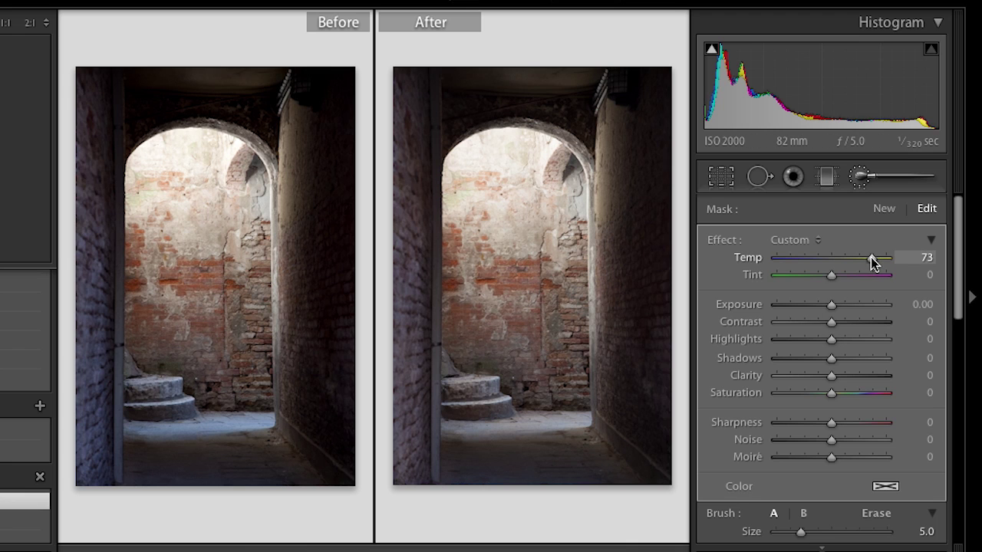
{"action": "left_click_drag", "start_coordinate": [870, 257], "coordinate": [886, 270]}
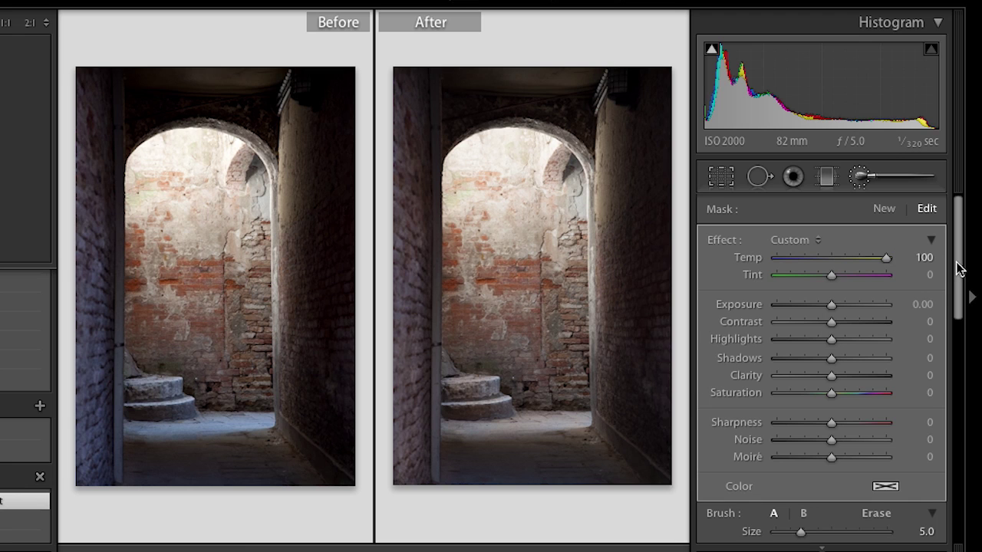
{"action": "left_click_drag", "start_coordinate": [959, 281], "coordinate": [948, 408]}
Step: In the Basic panel, set Highlights −88, Whites +3 and Shadows +56
{"action": "left_click", "coordinate": [865, 254]}
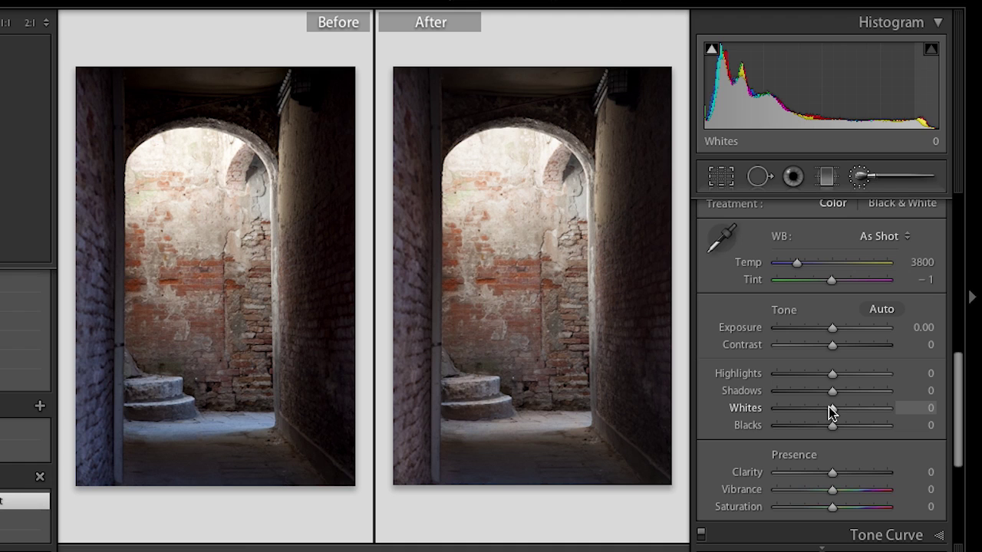
{"action": "left_click_drag", "start_coordinate": [831, 409], "coordinate": [777, 375]}
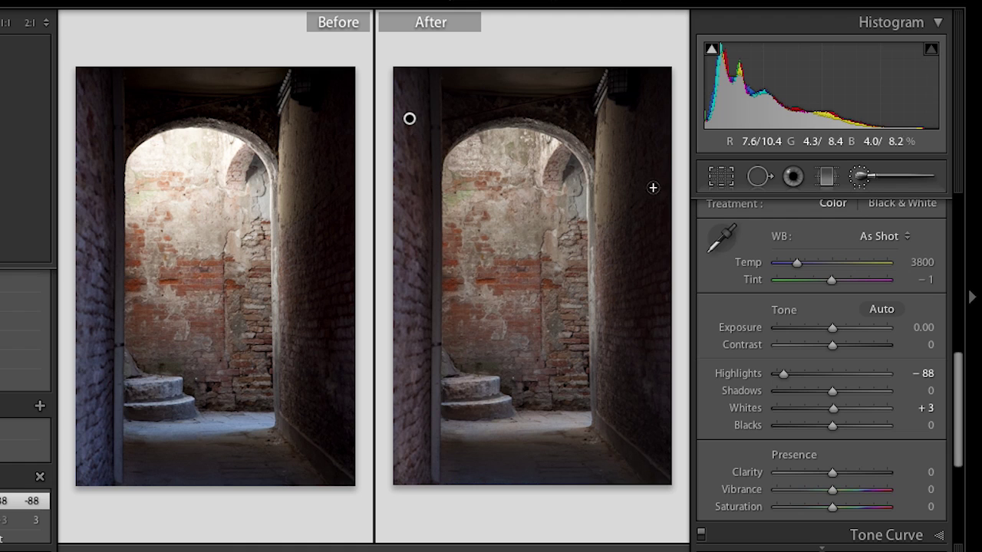
{"action": "left_click_drag", "start_coordinate": [833, 392], "coordinate": [858, 400]}
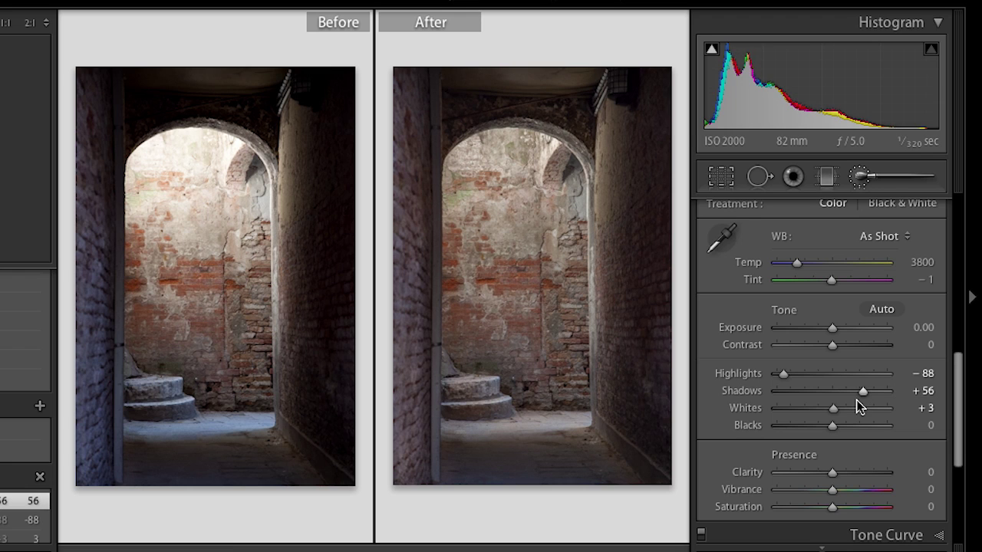
Step: Paint a second, larger brush with neutral Temp and Shadows 60 over the dark alley walls
{"action": "left_click", "coordinate": [860, 176]}
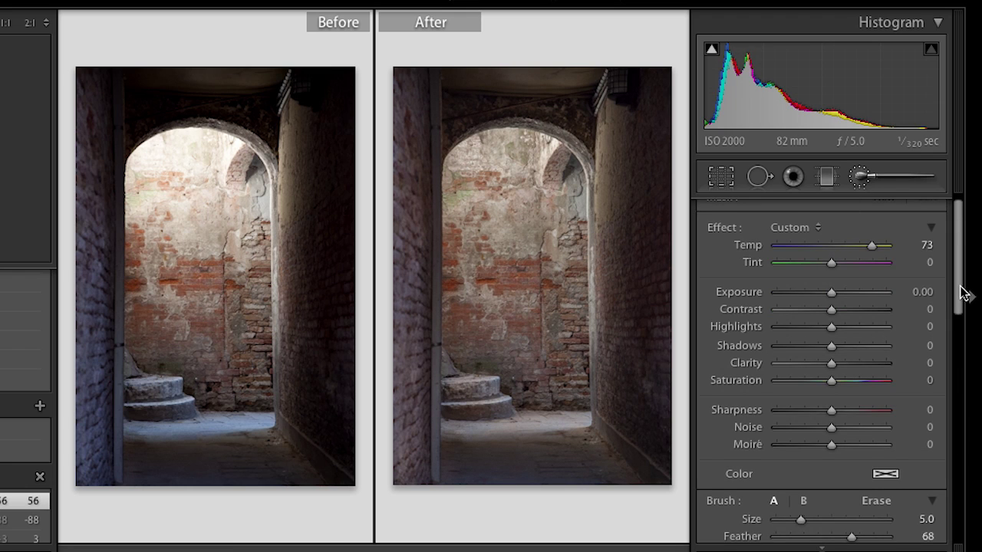
{"action": "scroll", "coordinate": [958, 286], "scroll_direction": "up", "scroll_amount": 1}
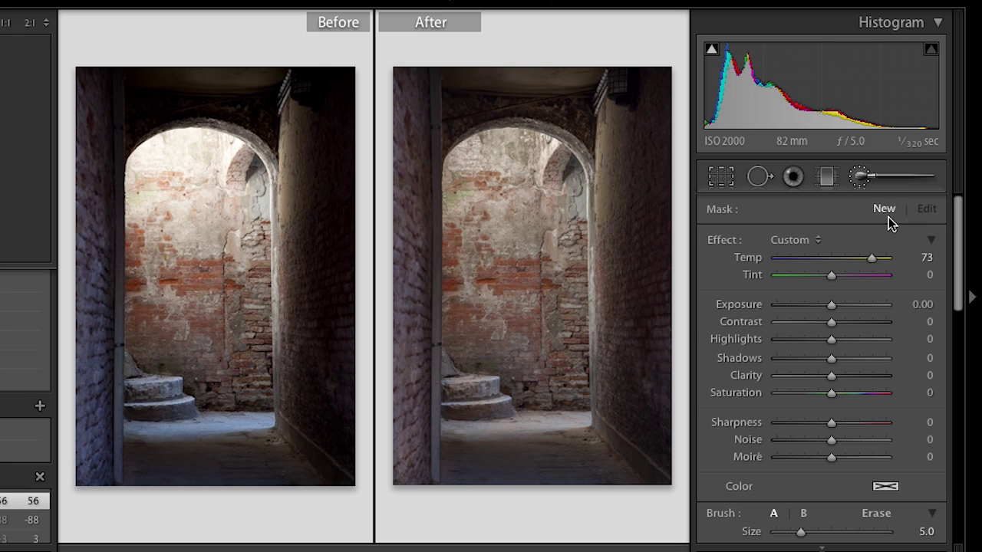
{"action": "double_click", "coordinate": [743, 262]}
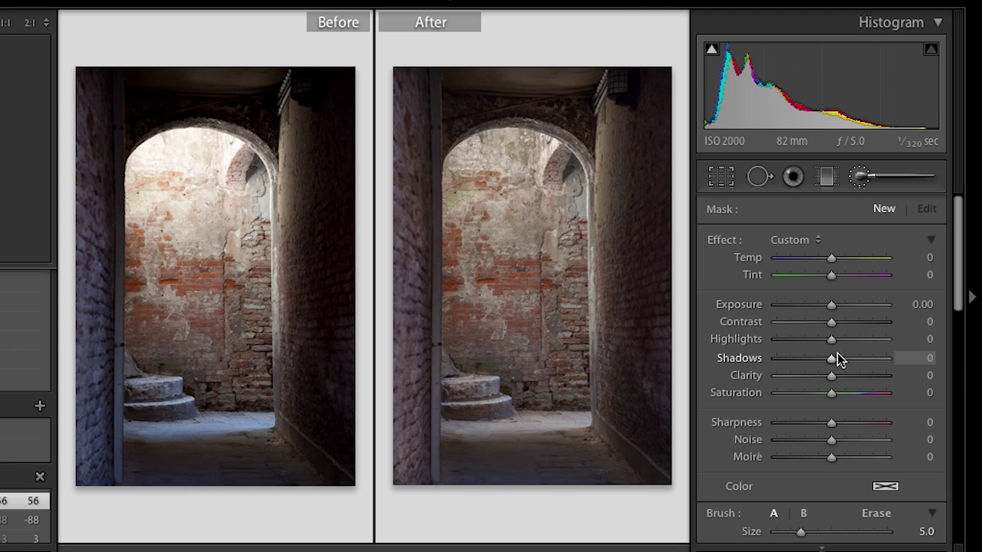
{"action": "left_click_drag", "start_coordinate": [834, 362], "coordinate": [870, 365]}
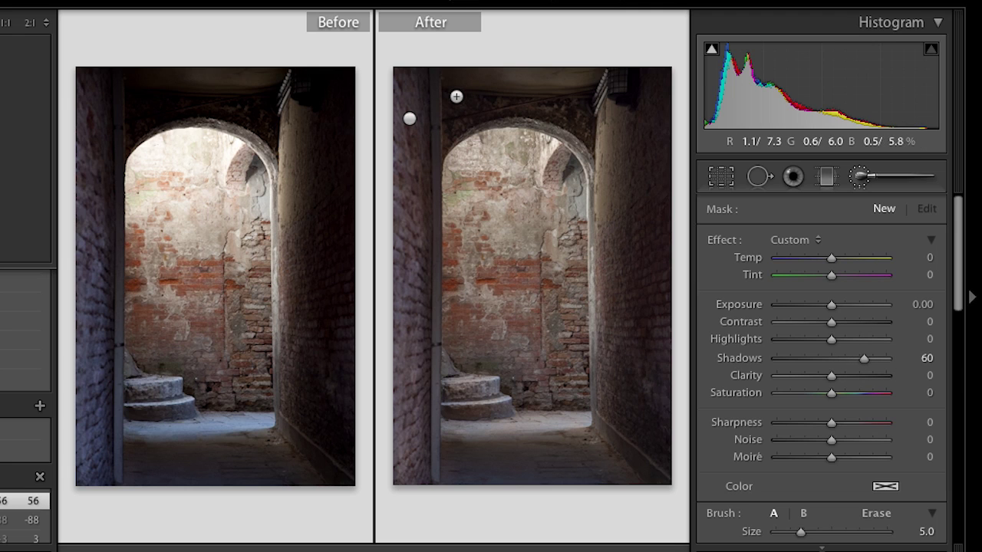
{"action": "key", "text": "bracketright"}
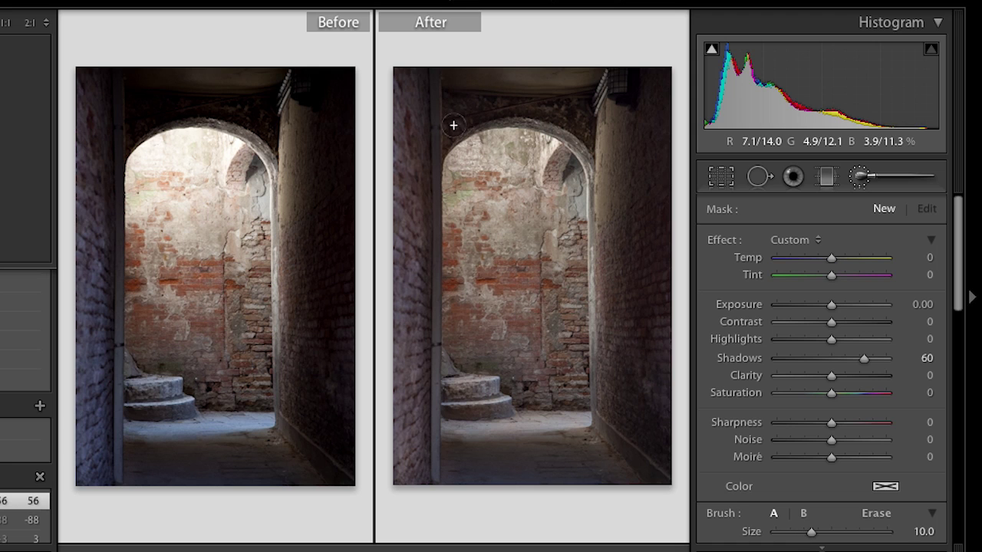
{"action": "mouse_move", "coordinate": [473, 114]}
{"action": "left_mouse_down"}
{"action": "mouse_move", "coordinate": [463, 99]}
{"action": "mouse_move", "coordinate": [583, 103]}
{"action": "mouse_move", "coordinate": [568, 118]}
{"action": "mouse_move", "coordinate": [443, 82]}
{"action": "mouse_move", "coordinate": [580, 121]}
{"action": "left_mouse_up"}
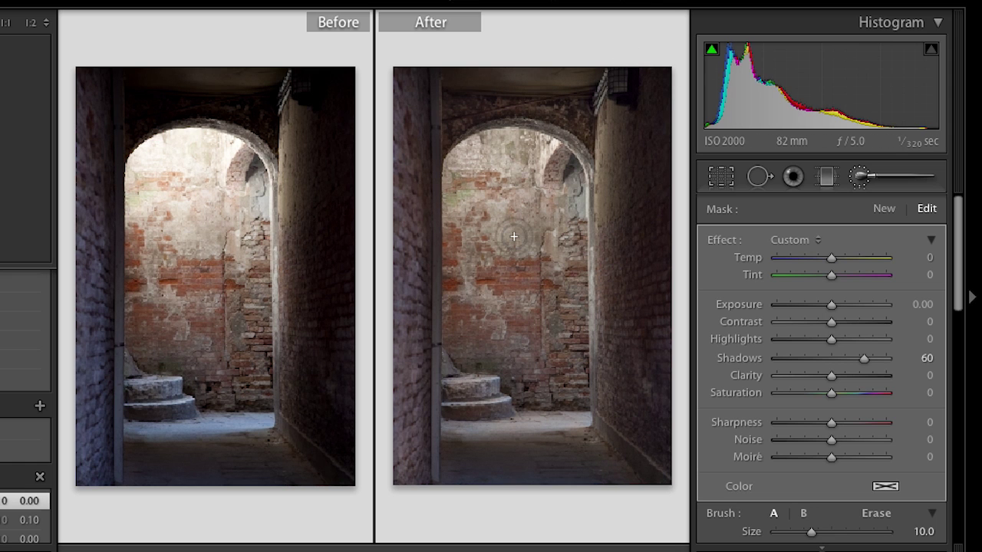
Step: View the photo alone at 1:1 and set the brush's Noise reduction to 79
{"action": "left_click", "coordinate": [5, 24]}
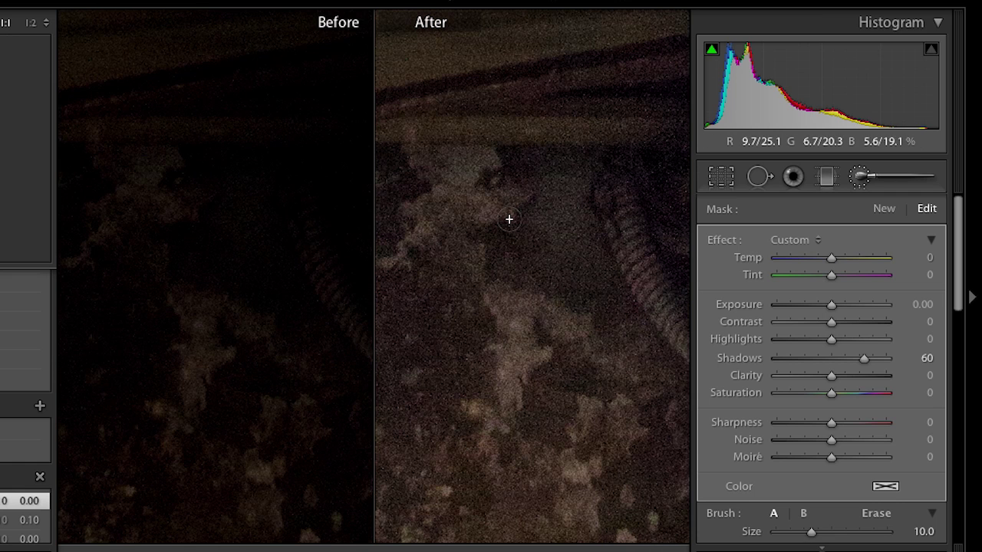
{"action": "key", "text": "y"}
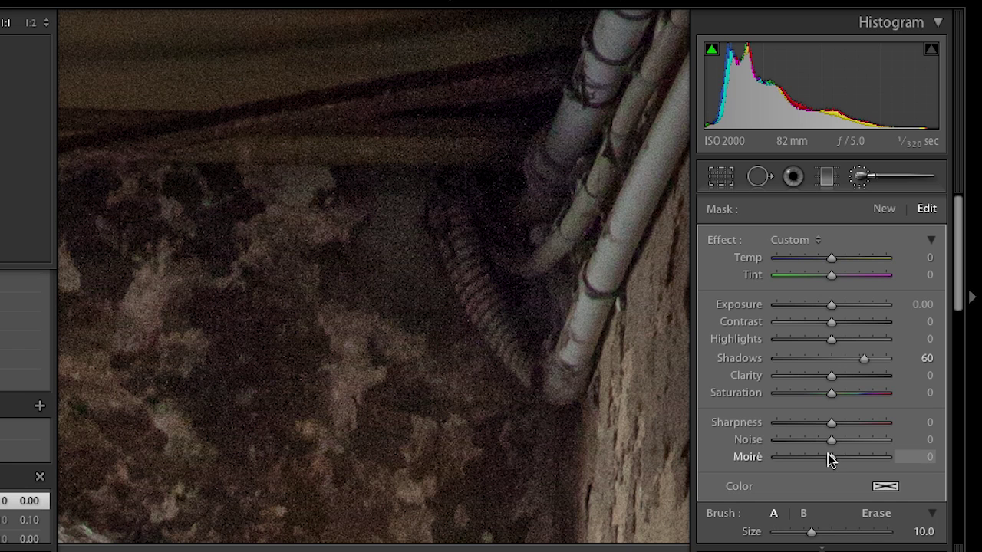
{"action": "left_click_drag", "start_coordinate": [830, 439], "coordinate": [873, 446]}
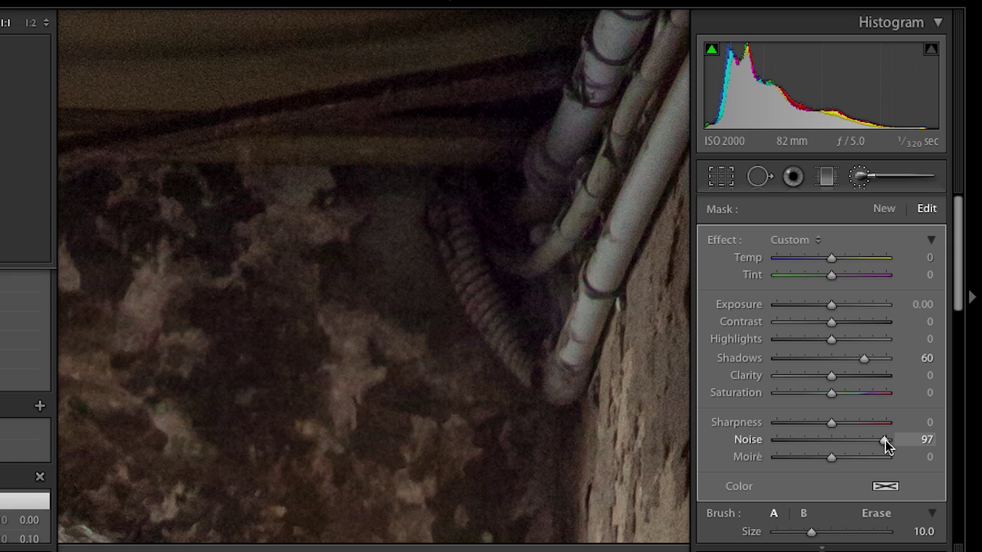
{"action": "mouse_move", "coordinate": [885, 440]}
{"action": "left_mouse_down"}
{"action": "mouse_move", "coordinate": [813, 433]}
{"action": "mouse_move", "coordinate": [765, 445]}
{"action": "mouse_move", "coordinate": [877, 445]}
{"action": "left_mouse_up"}
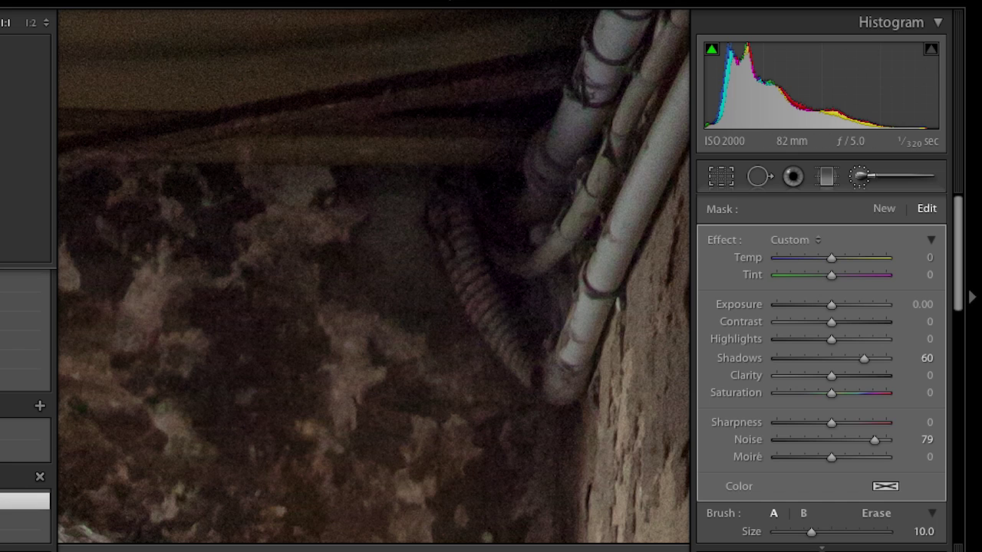
Step: Fit the view, close the Adjustment Brush, and set global Clarity +67 and Vibrance +38
{"action": "key", "text": "z"}
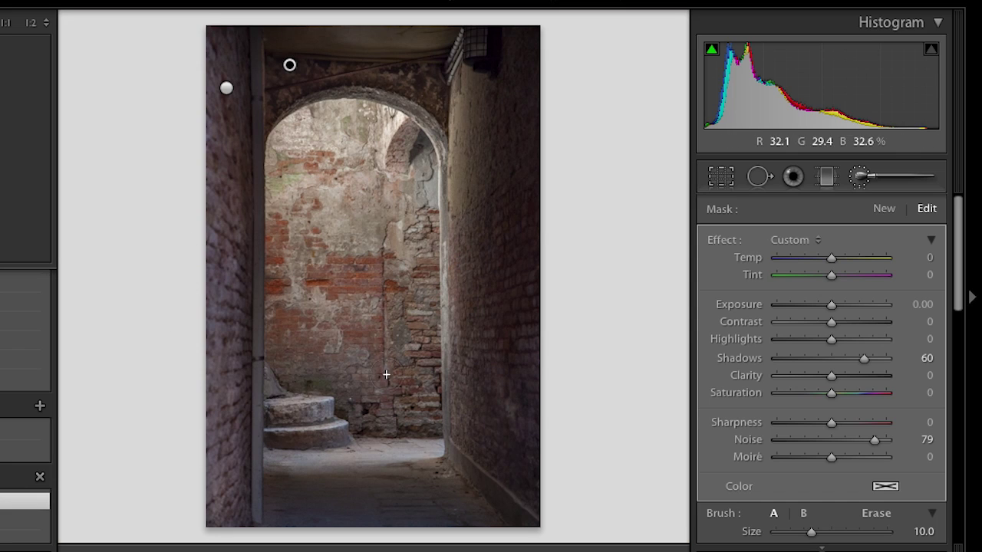
{"action": "left_click", "coordinate": [860, 178]}
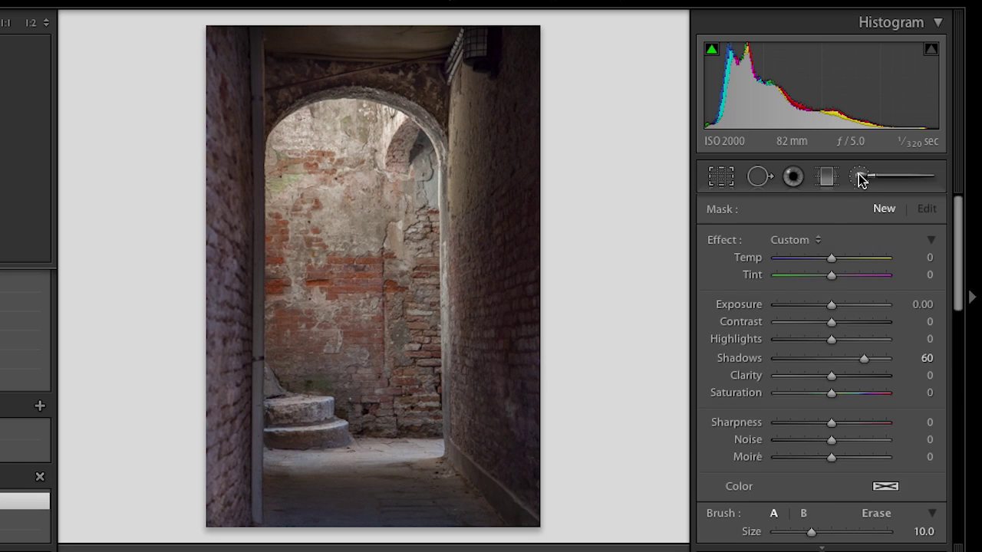
{"action": "left_click_drag", "start_coordinate": [959, 307], "coordinate": [959, 365]}
{"action": "left_click_drag", "start_coordinate": [832, 416], "coordinate": [851, 433]}
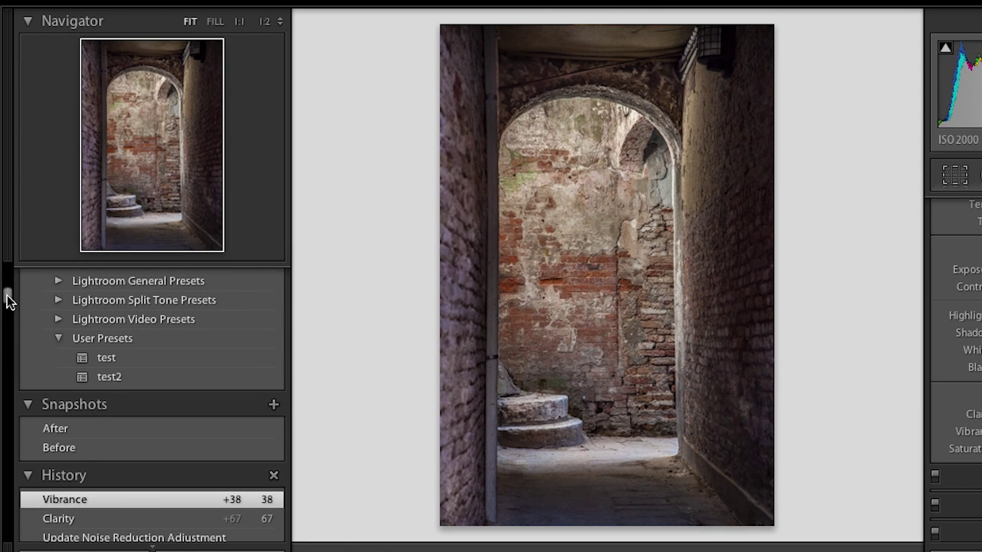
Step: Start a new develop preset from the current settings via the Presets panel's + button
{"action": "left_click_drag", "start_coordinate": [7, 294], "coordinate": [11, 267]}
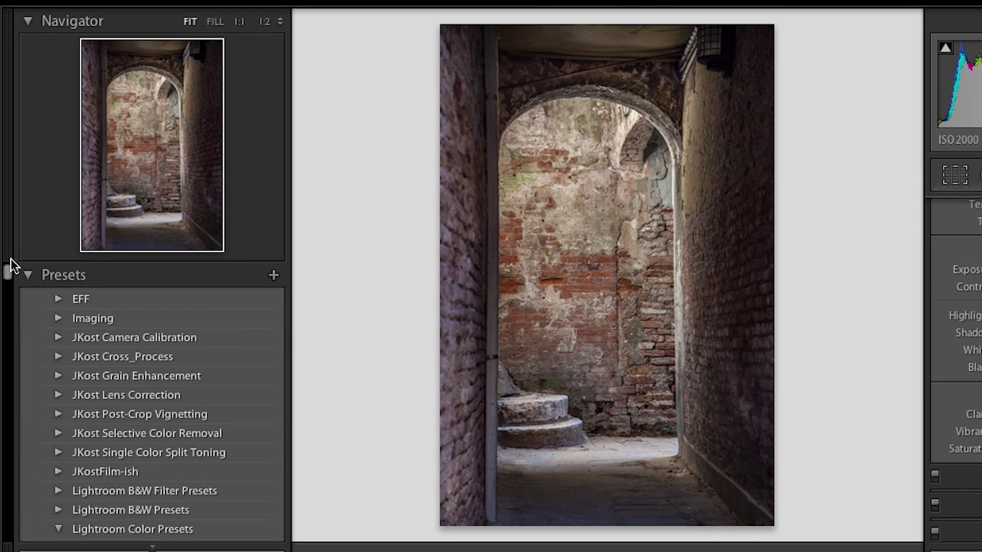
{"action": "left_click", "coordinate": [274, 277]}
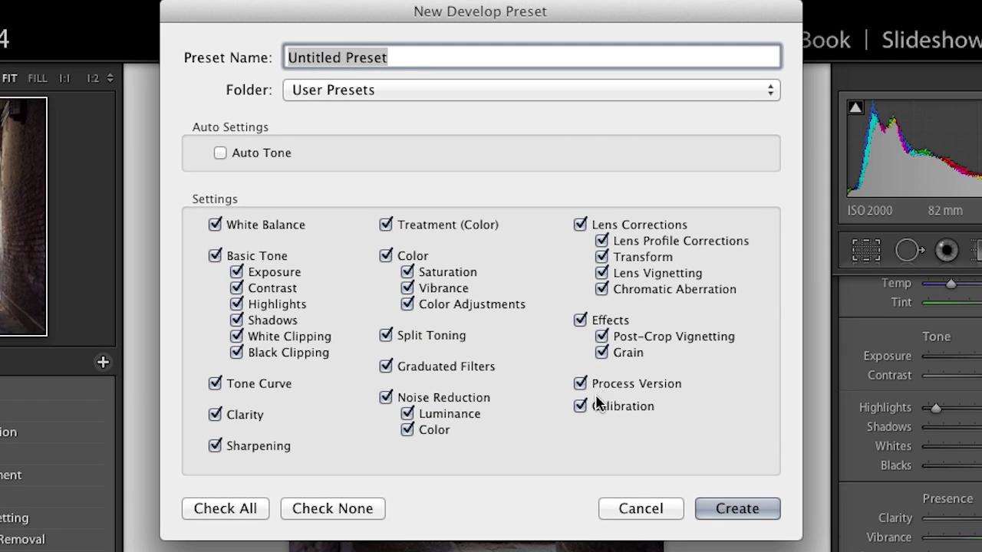